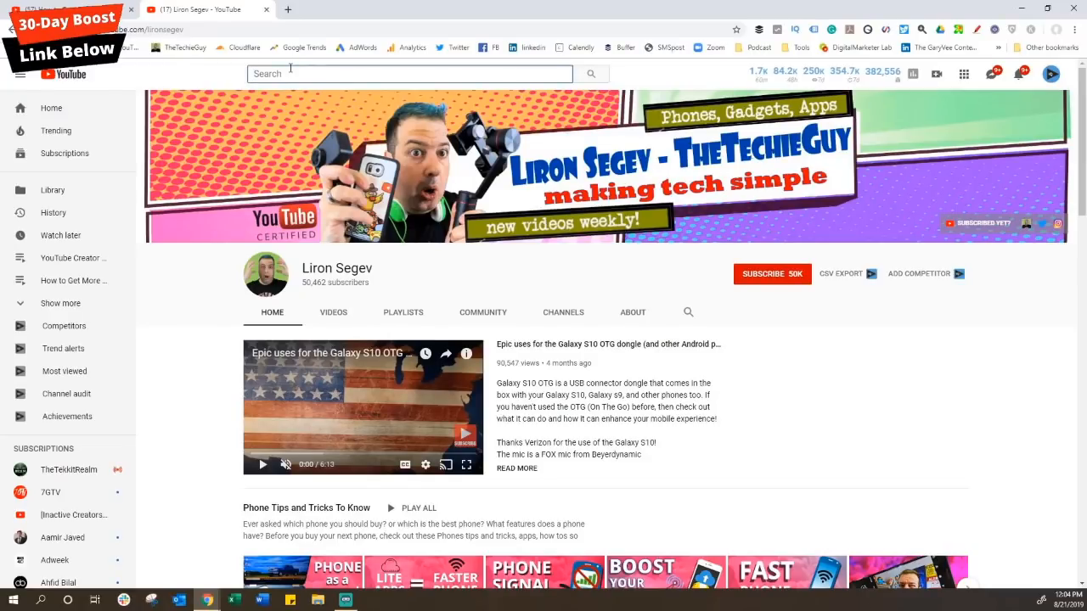
# Search YouTube for the suggested term "chocolate cake" and check its vidIQ keyword score.
pyautogui.write('choc')
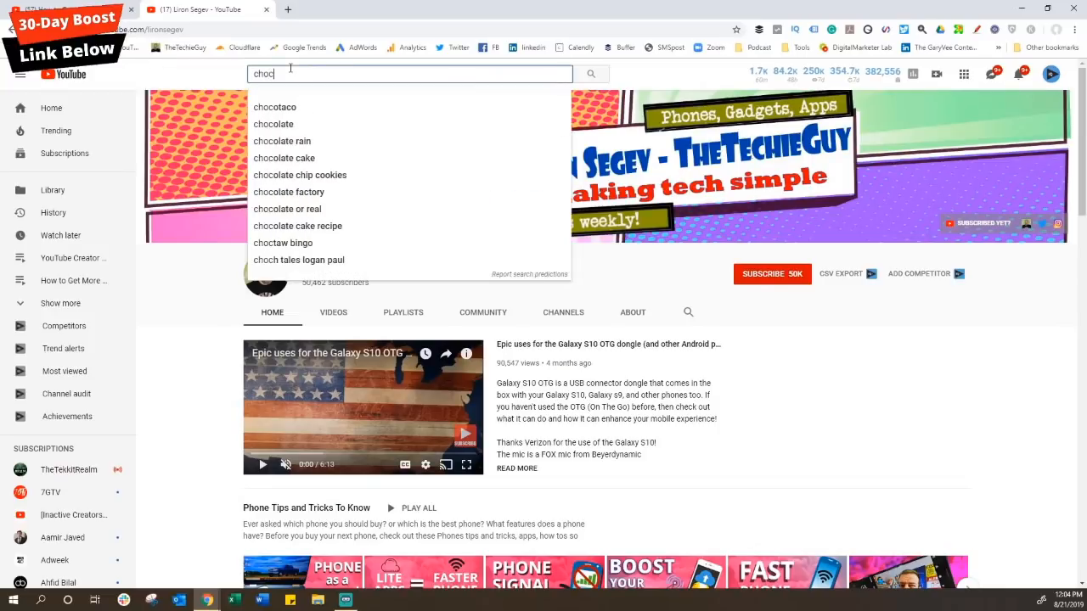
pyautogui.click(303, 159)
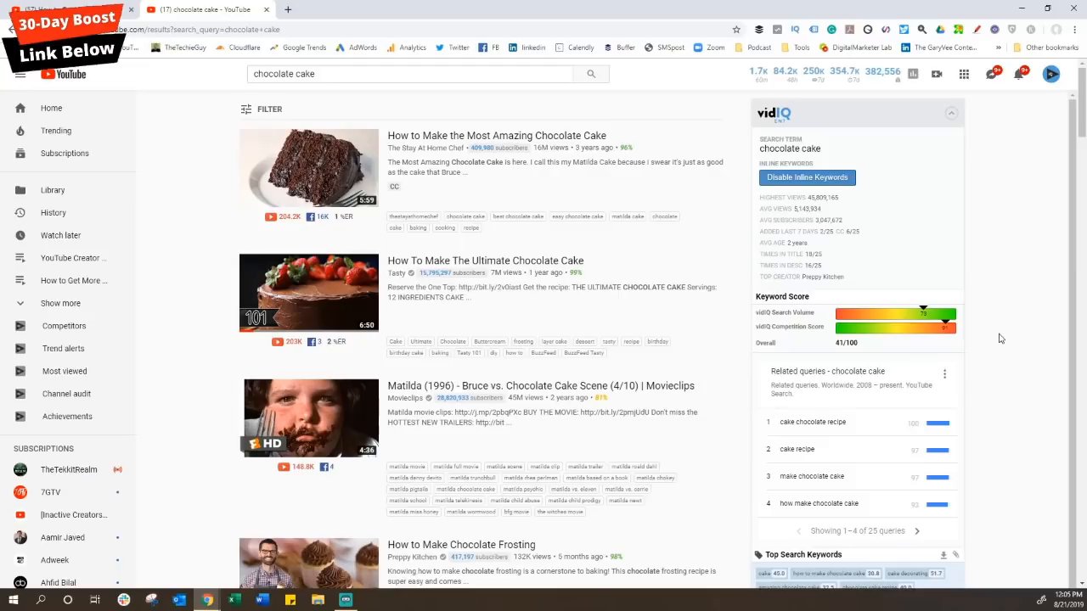
pyautogui.moveTo(943, 314)
pyautogui.moveTo(970, 300)
# Look through the search suggestions for "chocolate cake" followed by each letter from a to i, then restore the original term.
pyautogui.click(323, 73)
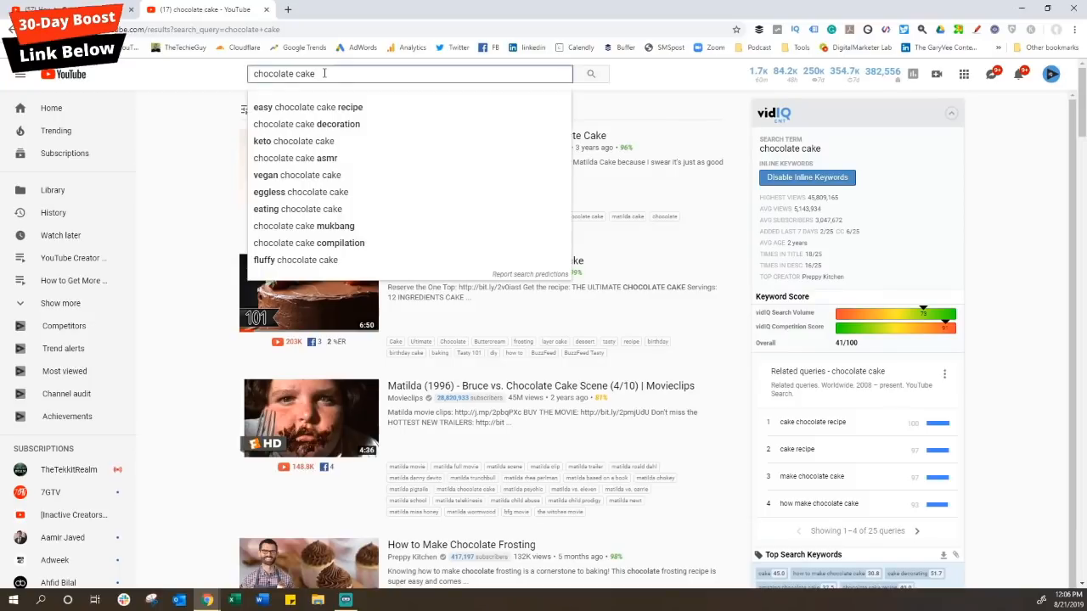
pyautogui.write('a')
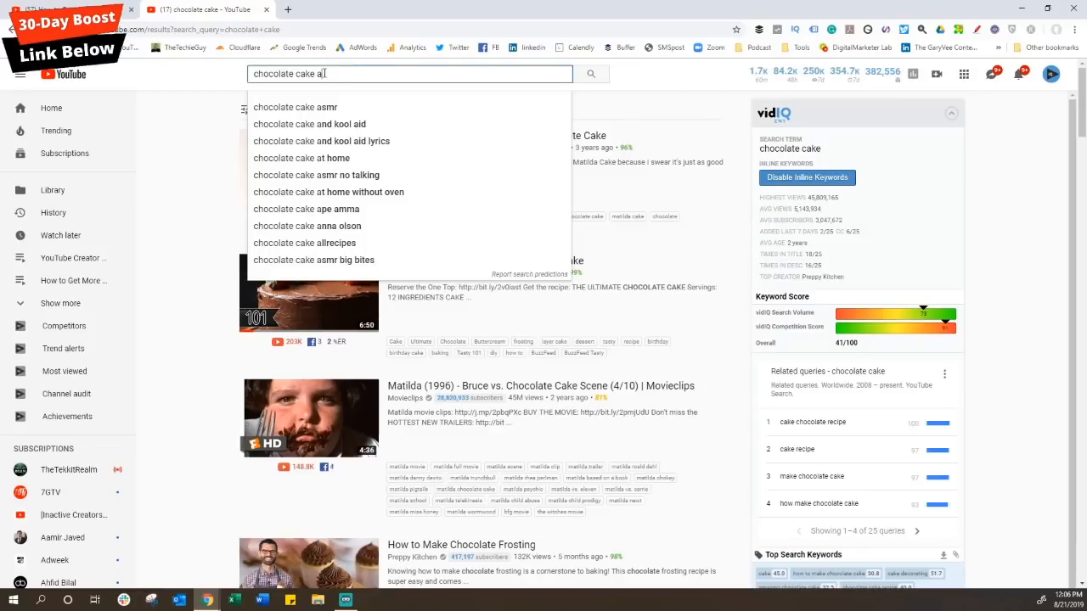
pyautogui.press('BackSpace')
pyautogui.write('b')
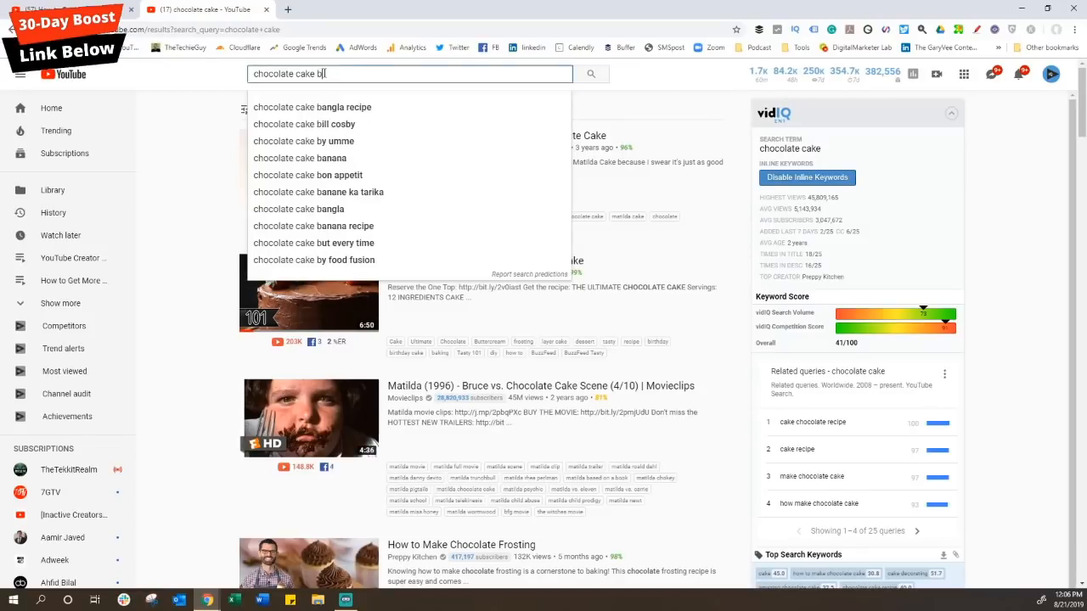
pyautogui.press('BackSpace')
pyautogui.write('c')
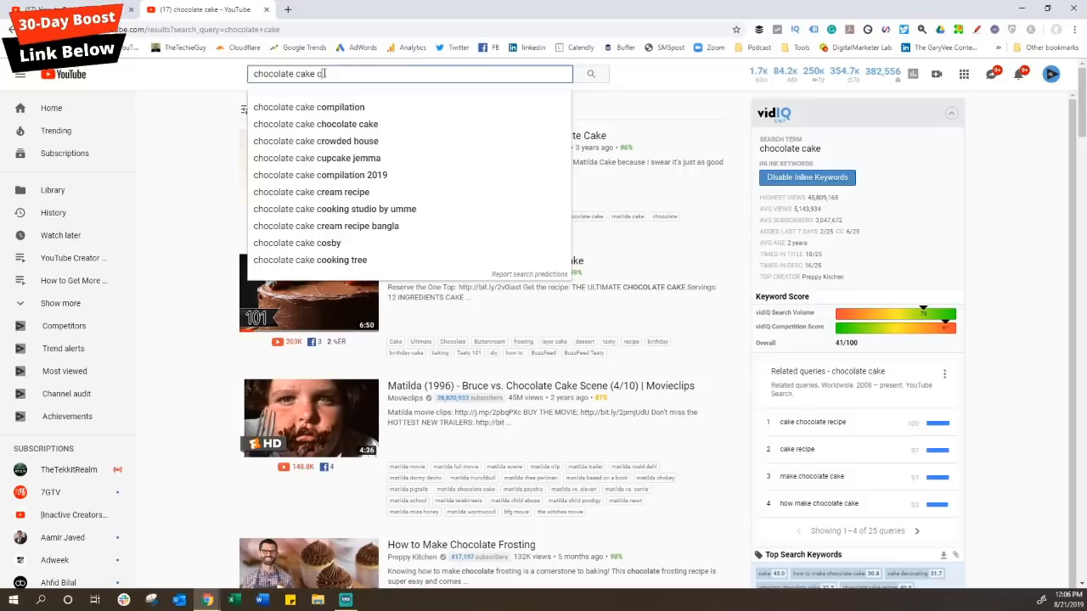
pyautogui.press('BackSpace')
pyautogui.write('d')
pyautogui.press('BackSpace')
pyautogui.write('e')
pyautogui.press('BackSpace')
pyautogui.write('f')
pyautogui.press('BackSpace')
pyautogui.write('g')
pyautogui.press('BackSpace')
pyautogui.write('h')
pyautogui.press('BackSpace')
pyautogui.write('i')
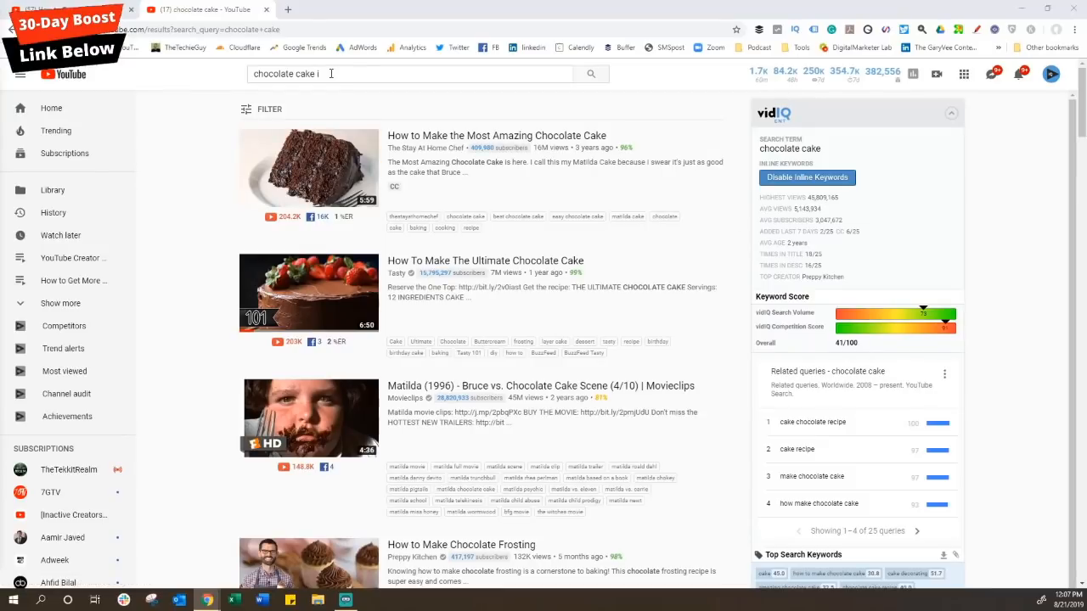
pyautogui.click(331, 74)
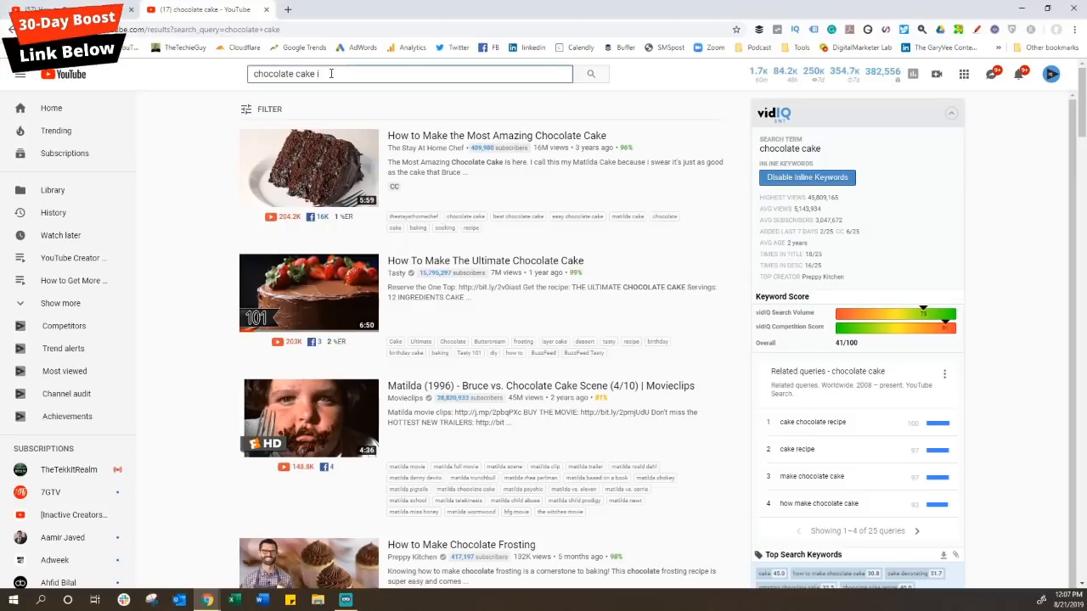
pyautogui.press('BackSpace')
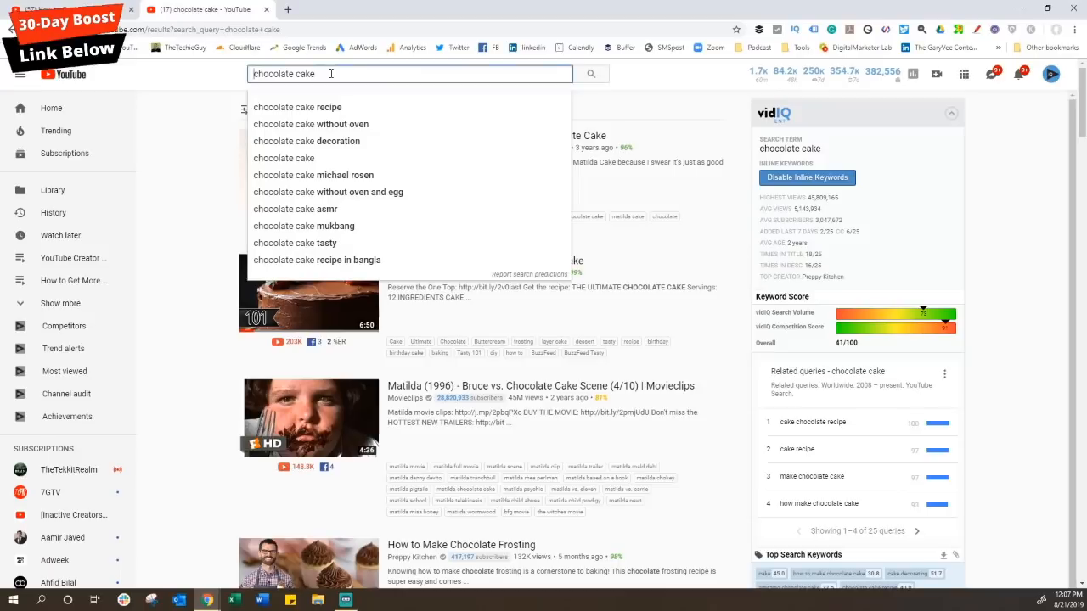
# Check the search suggestions for "chocolate cake" preceded by "what", "where", "why" and "when", leaving only the original term.
pyautogui.press('Left')
pyautogui.write('what')
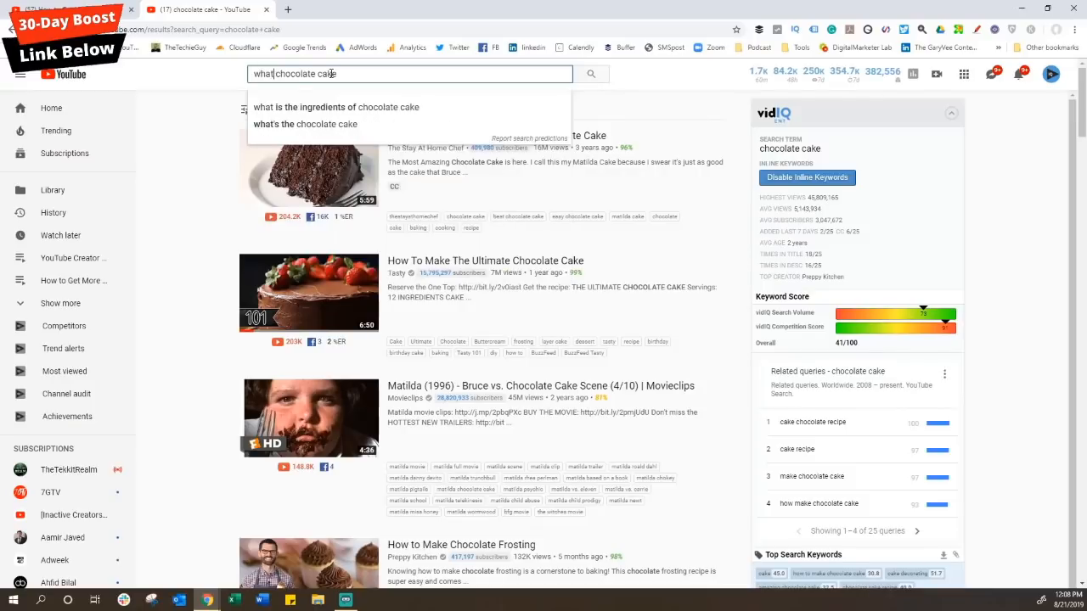
pyautogui.hotkey('shift', 'Home')
pyautogui.write('where')
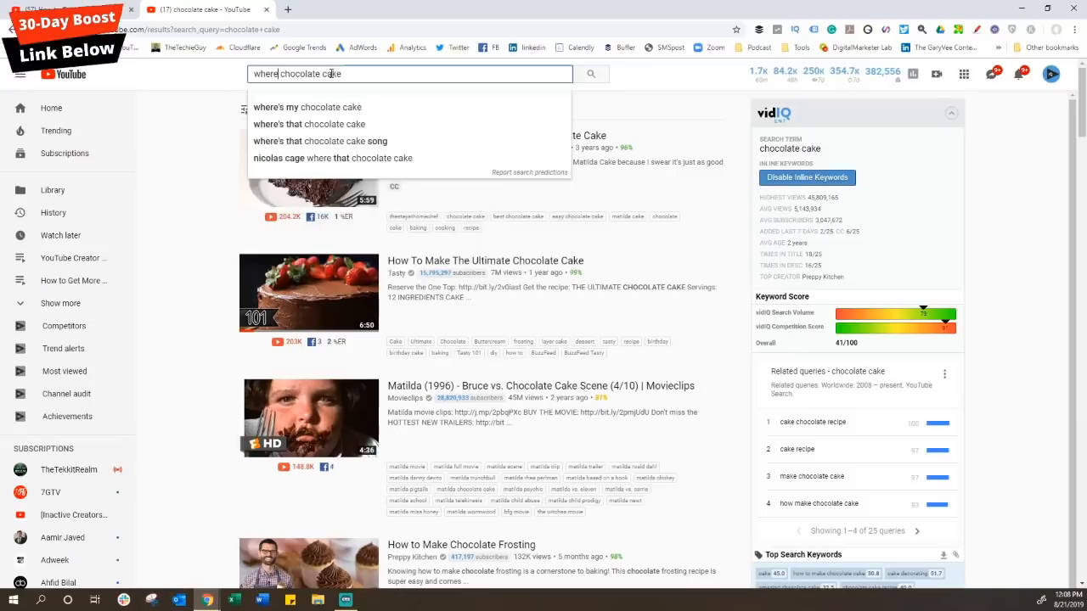
pyautogui.hotkey('shift', 'Home')
pyautogui.write('why')
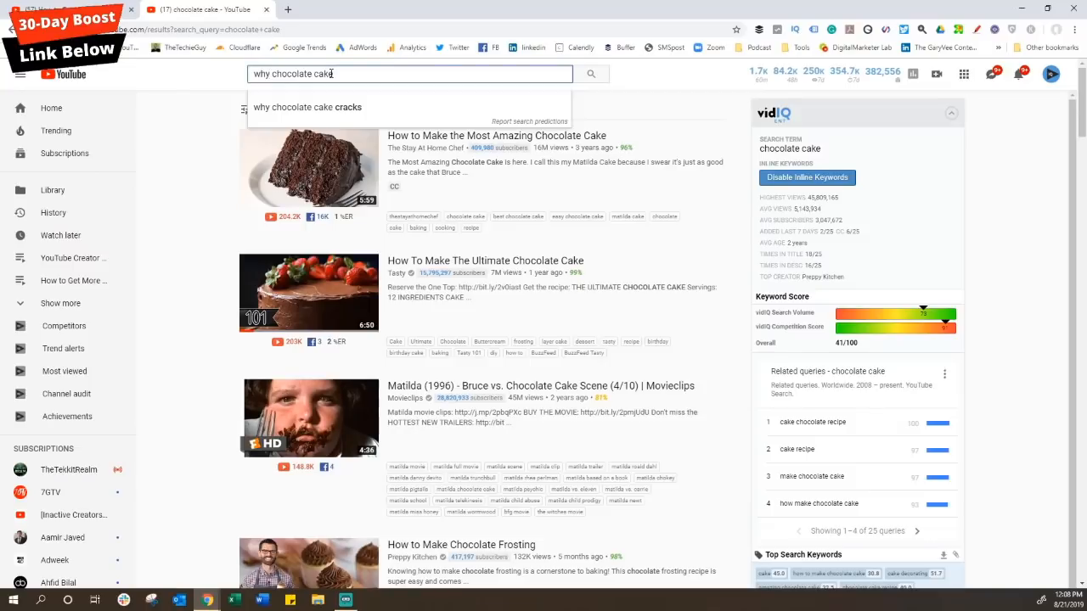
pyautogui.hotkey('ctrl', 'shift', 'Left')
pyautogui.write('w')
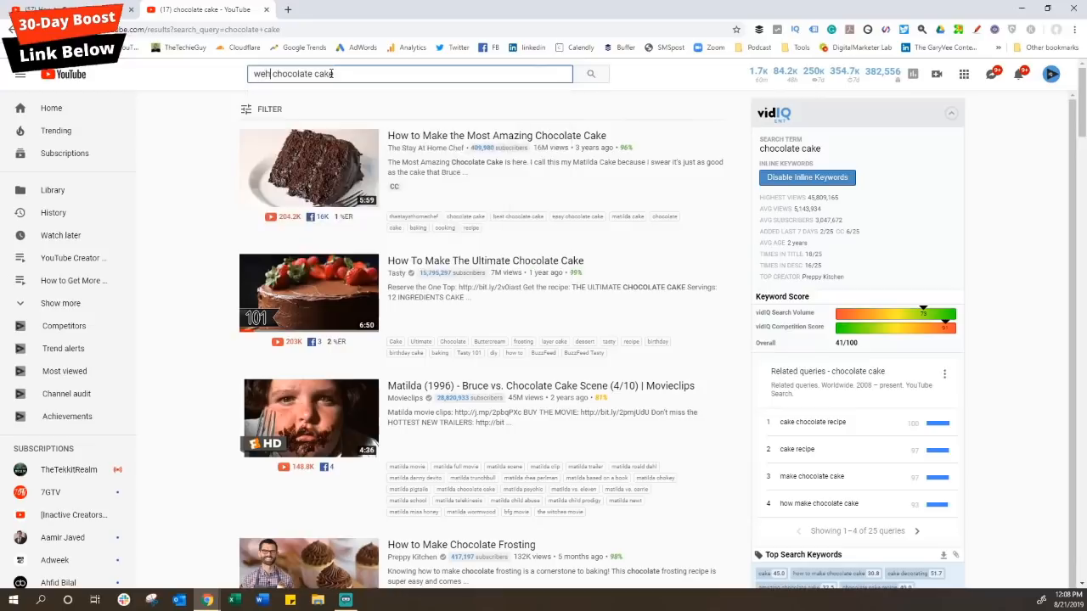
pyautogui.write('hen')
pyautogui.hotkey('shift', 'Home')
pyautogui.press('BackSpace')
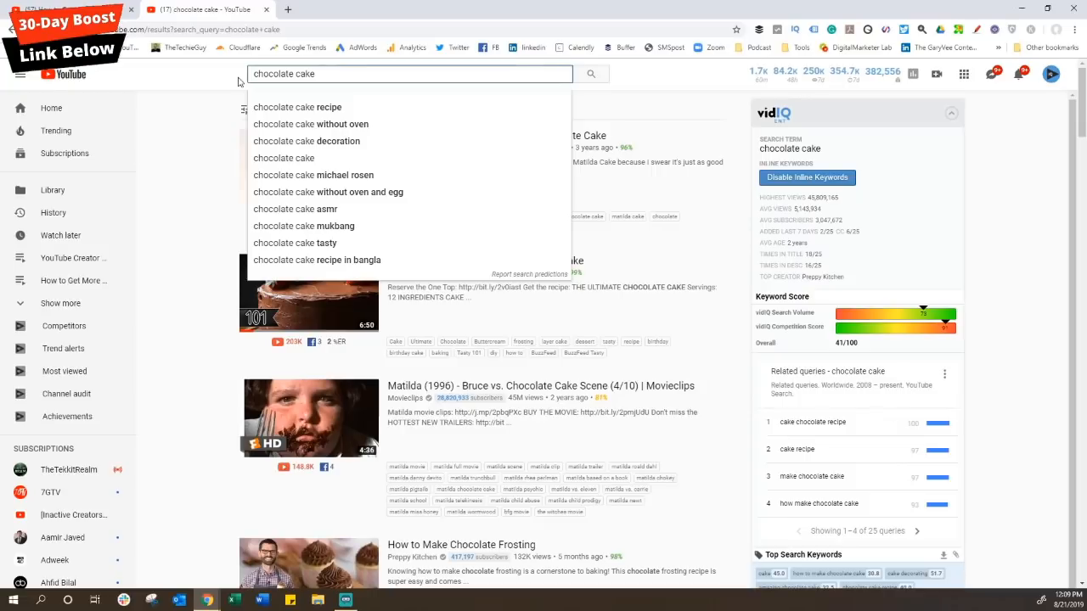
pyautogui.click(239, 81)
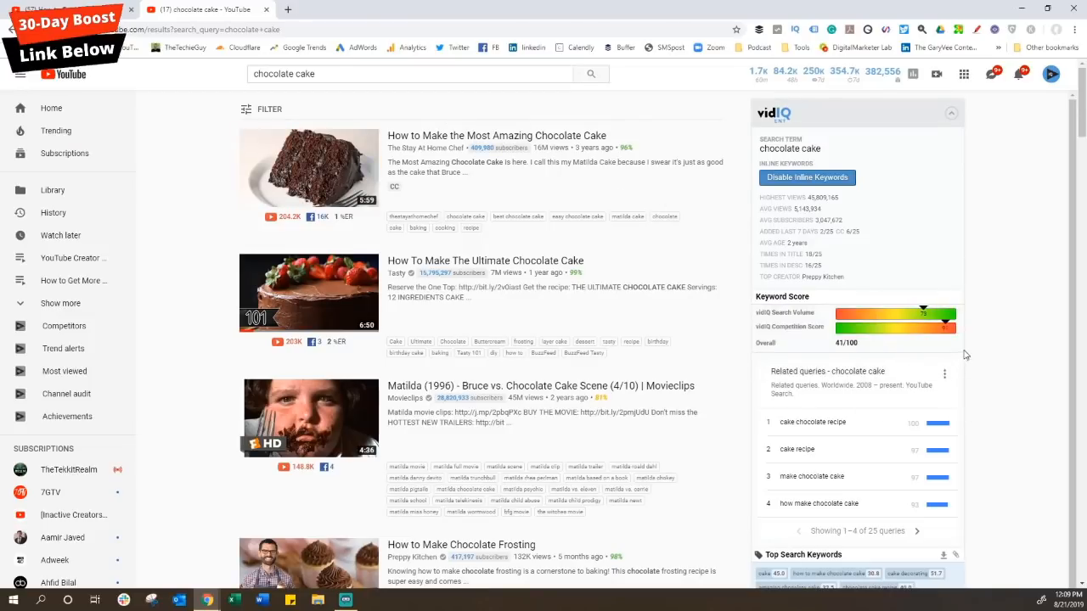
# Examine the related queries, top search keywords and trending videos that vidIQ lists for chocolate cake.
pyautogui.scroll(-1, 972, 365)
pyautogui.scroll(-1, 972, 365)
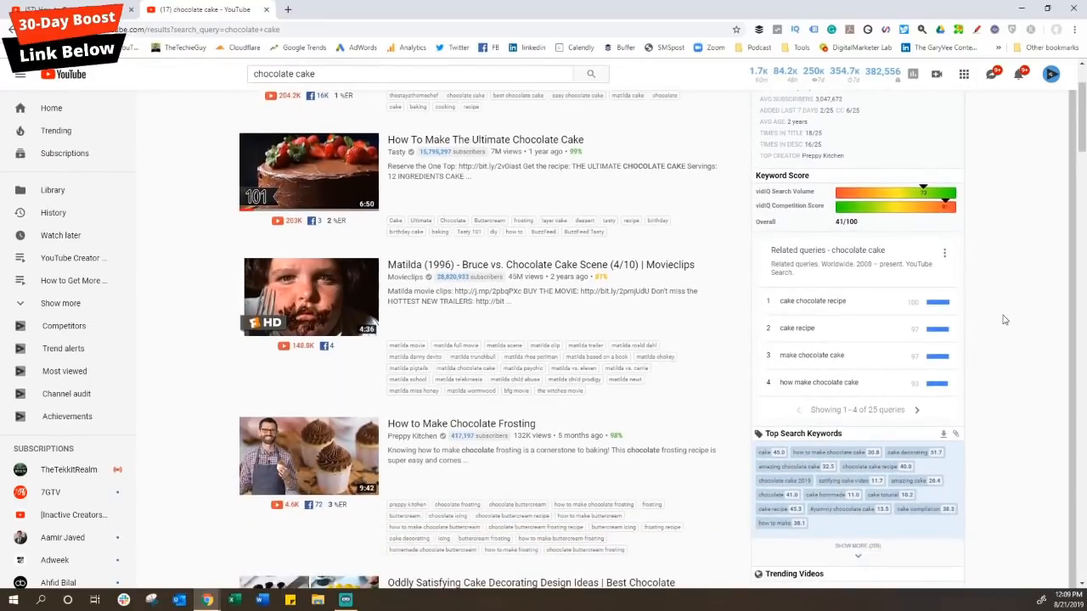
pyautogui.scroll(-4, 977, 501)
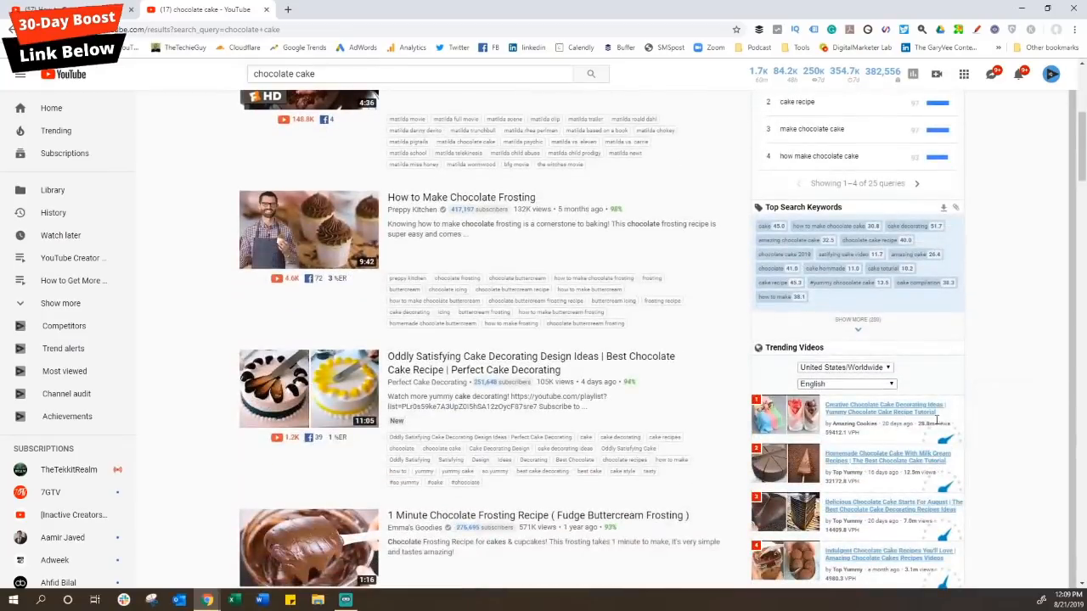
pyautogui.scroll(1, 1001, 396)
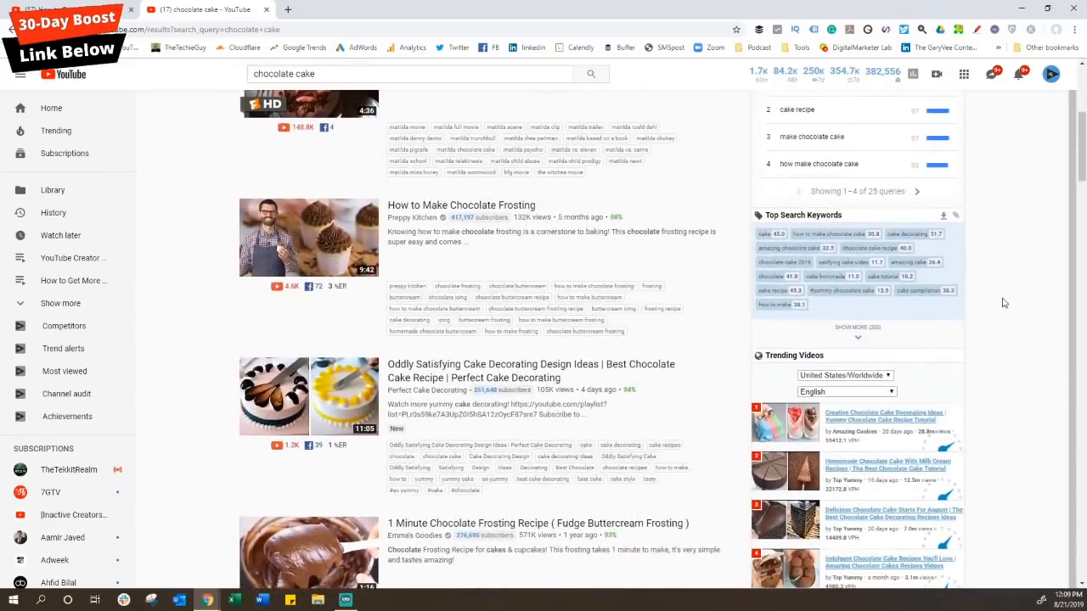
pyautogui.scroll(4, 1003, 302)
pyautogui.scroll(1, 1003, 302)
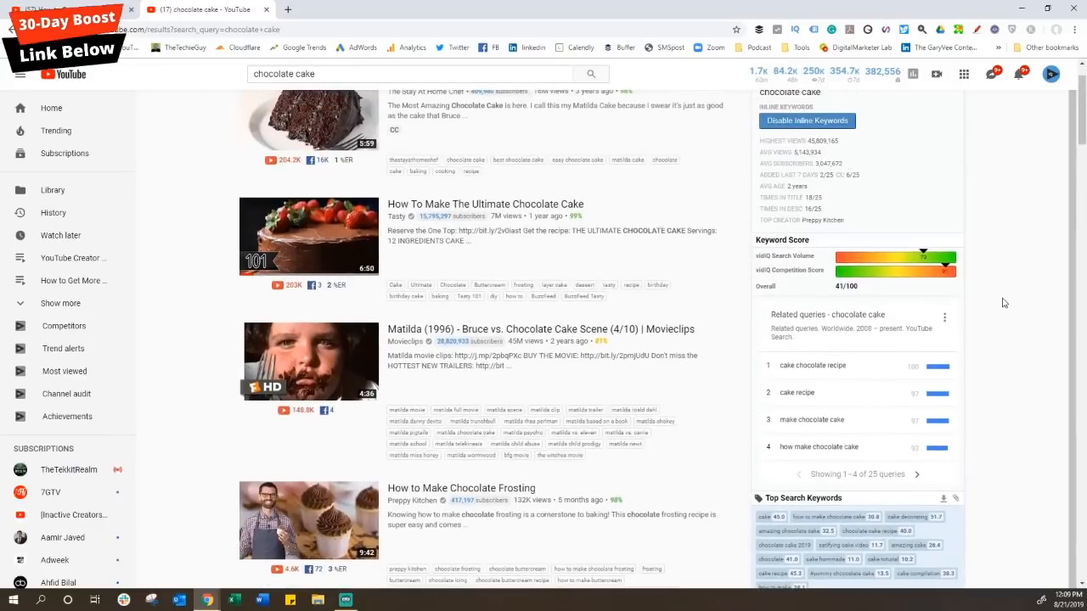
# Open the Tasty video "How To Make The Ultimate Chocolate Cake" and pause playback.
pyautogui.moveTo(643, 257)
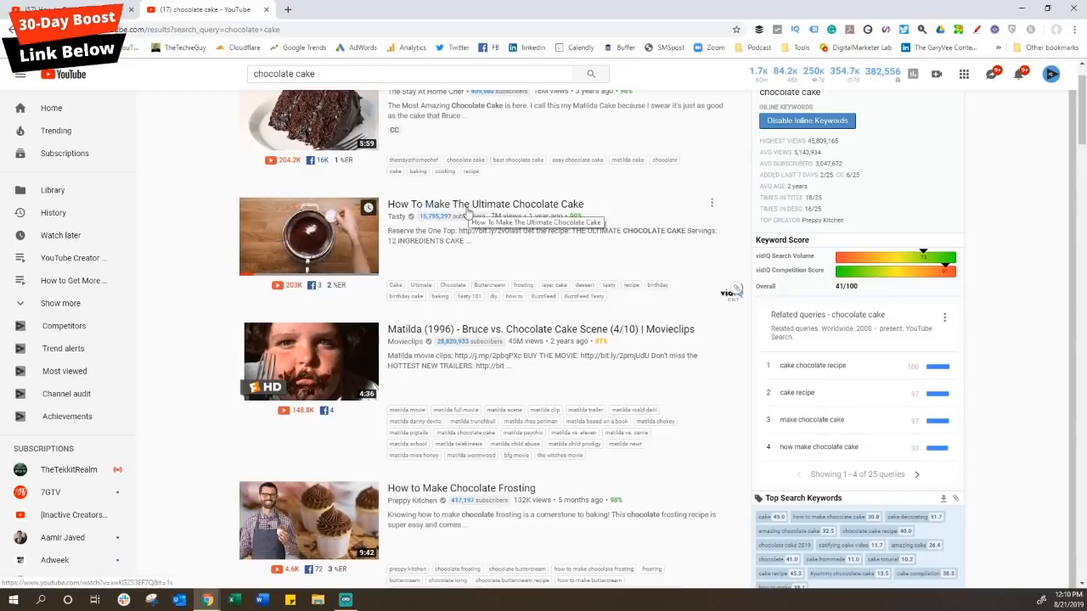
pyautogui.click(414, 212)
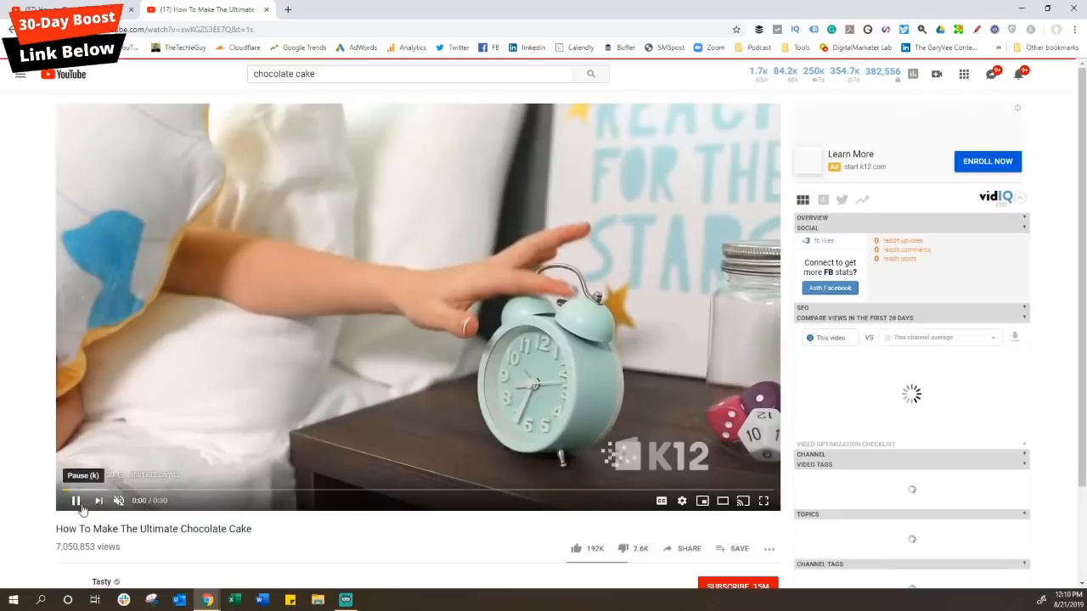
pyautogui.click(75, 502)
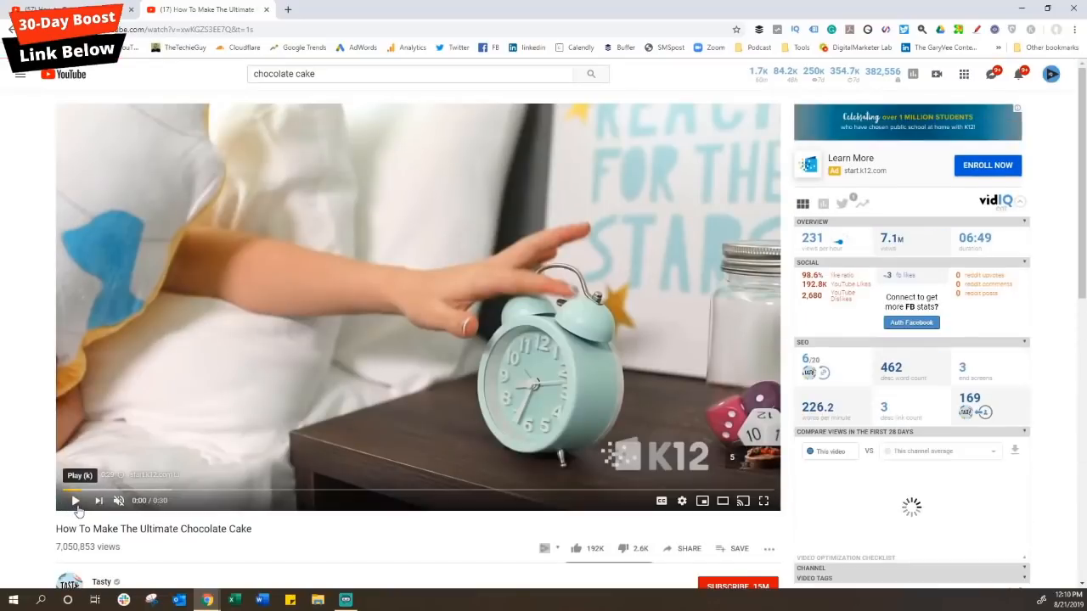
# Examine the video's total view count, publish date and vidIQ views per hour.
pyautogui.scroll(-1, 245, 534)
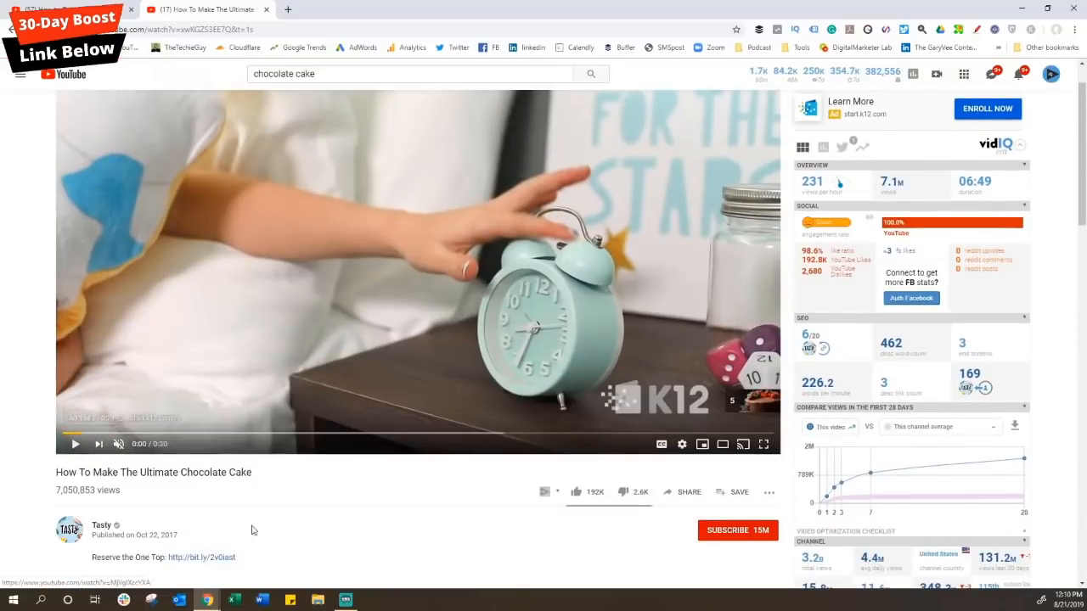
pyautogui.scroll(1, 156, 499)
pyautogui.scroll(-1, 156, 499)
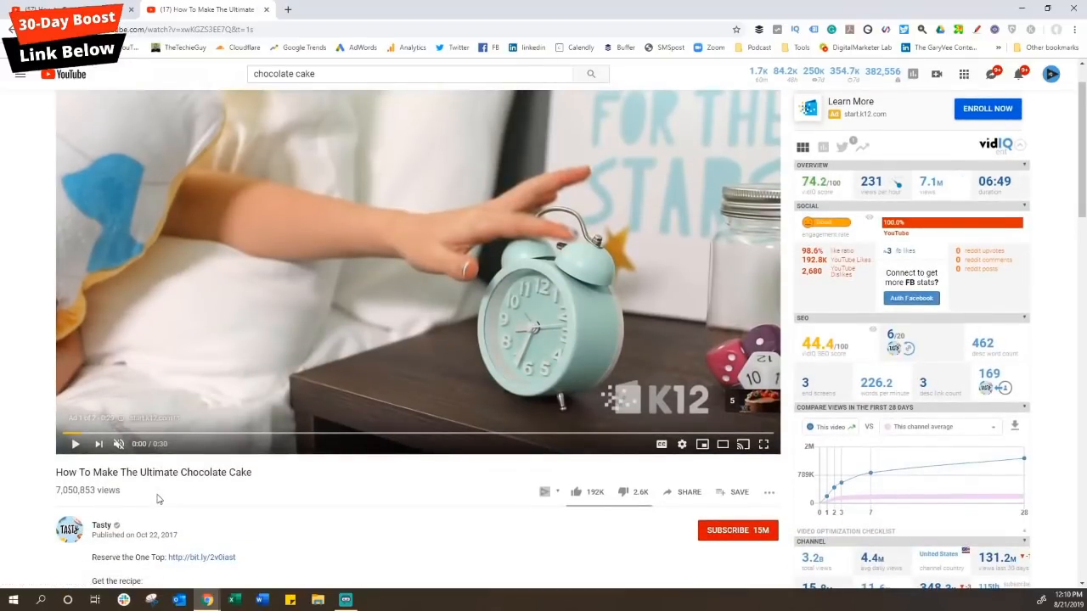
pyautogui.moveTo(56, 491); pyautogui.dragTo(82, 490)
pyautogui.click(85, 490)
pyautogui.moveTo(886, 197)
pyautogui.moveTo(947, 225)
pyautogui.moveTo(888, 175)
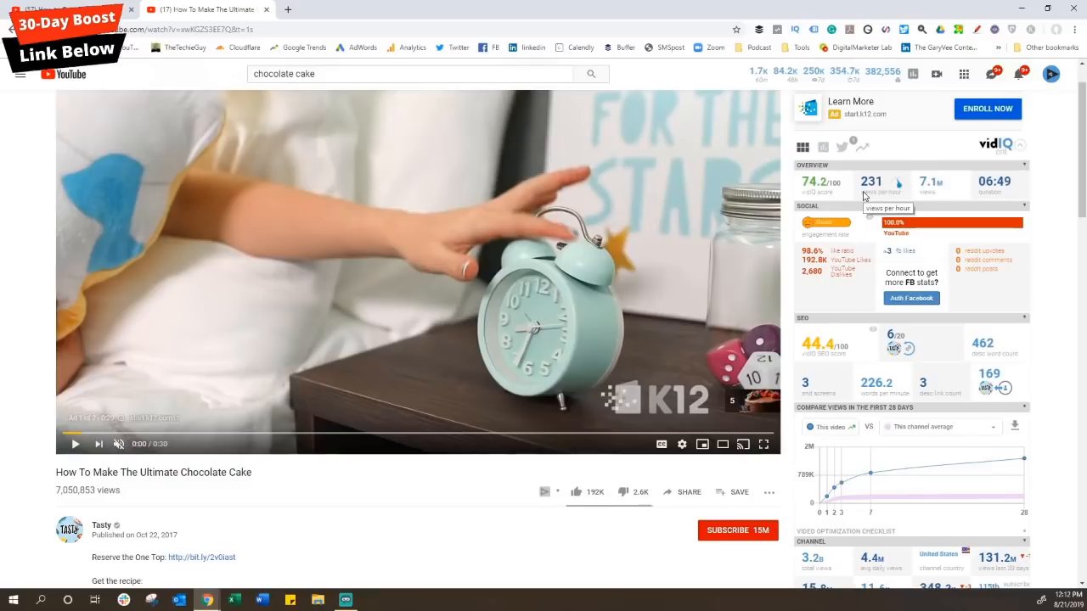
# Examine the video's Views and Views Per Hour graphs in vidIQ, then return to the statistics overview.
pyautogui.click(823, 149)
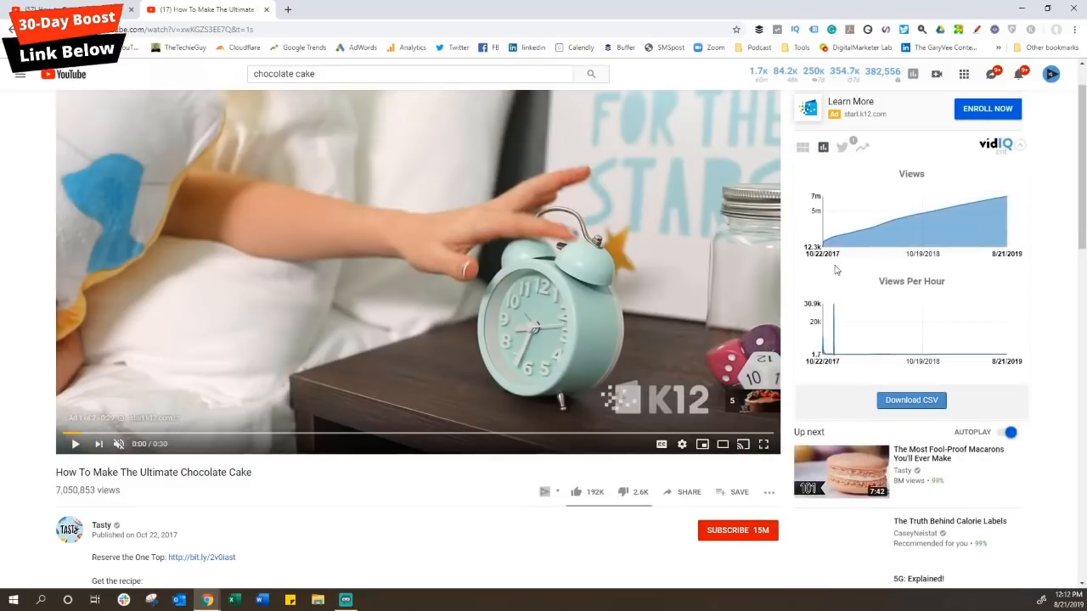
pyautogui.moveTo(828, 247)
pyautogui.moveTo(845, 213)
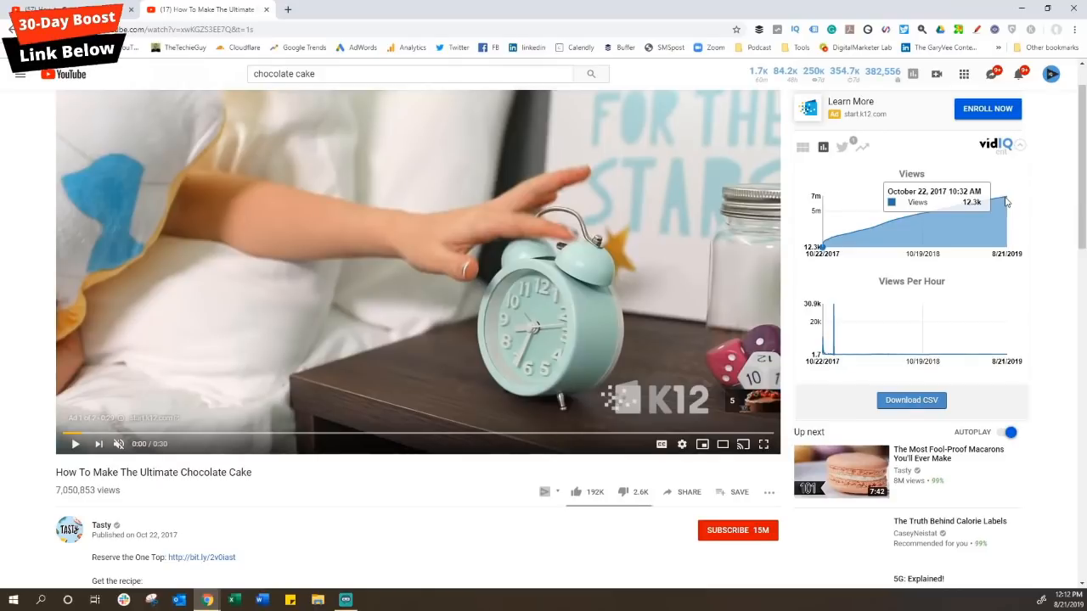
pyautogui.click(802, 147)
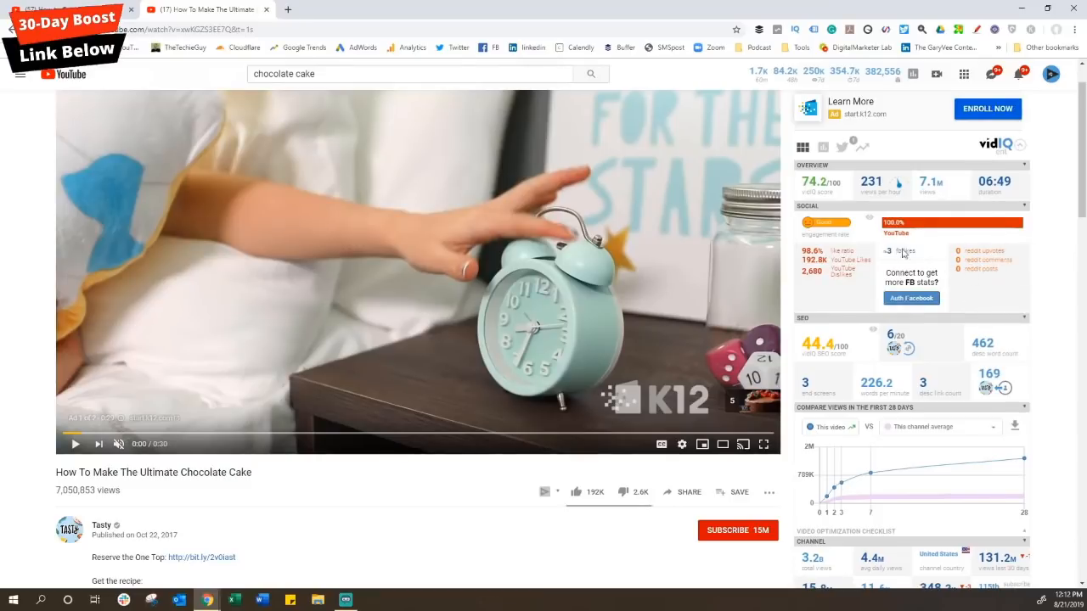
# Examine the video's first 28 days views graph, its comparison options, the channel statistics and the video tags.
pyautogui.scroll(-2, 1045, 354)
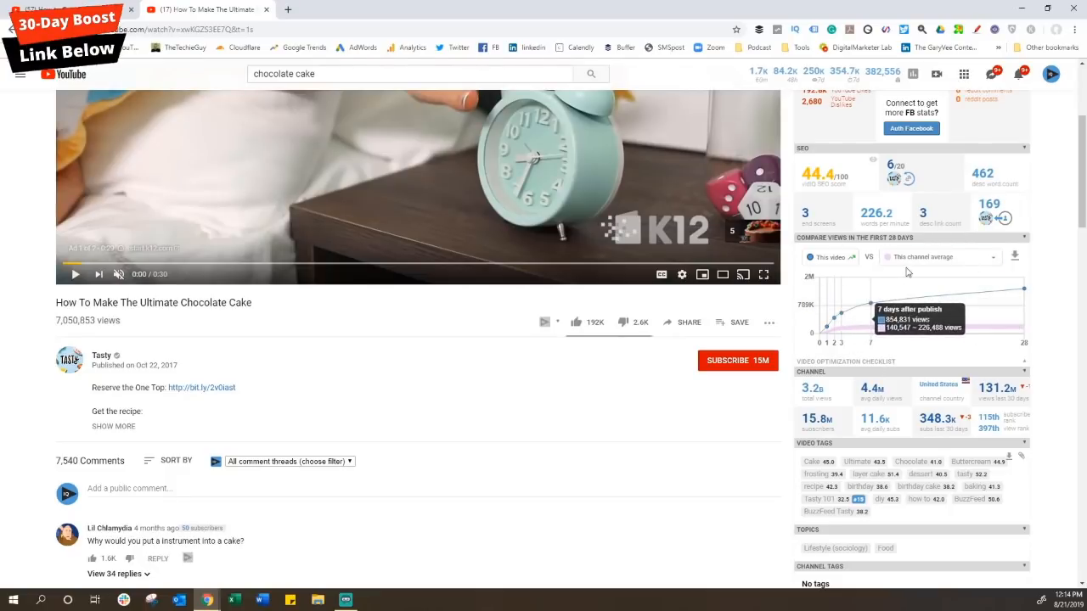
pyautogui.click(985, 268)
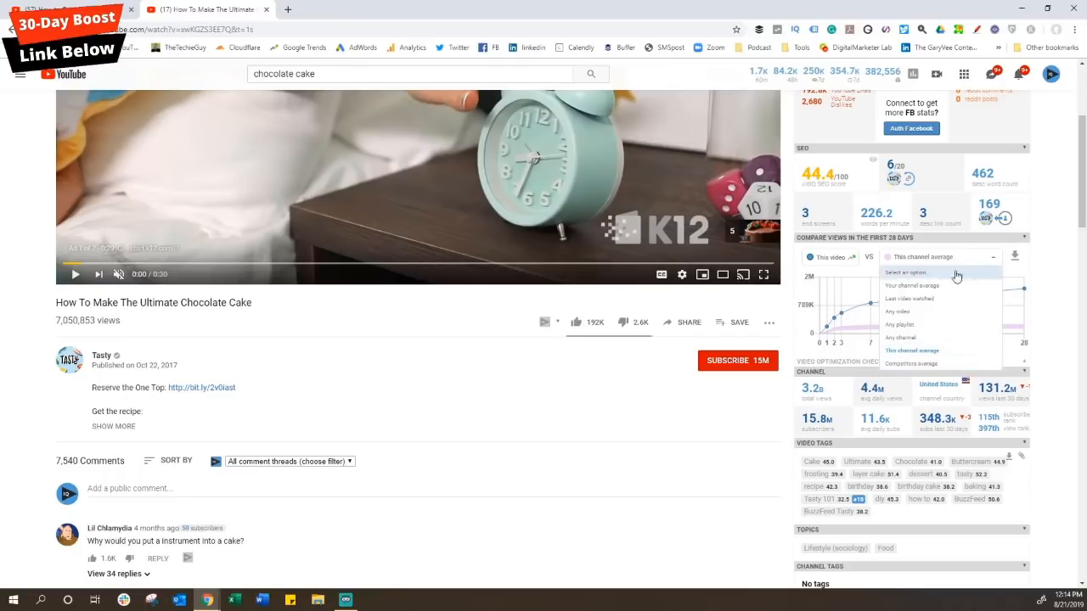
pyautogui.click(1045, 270)
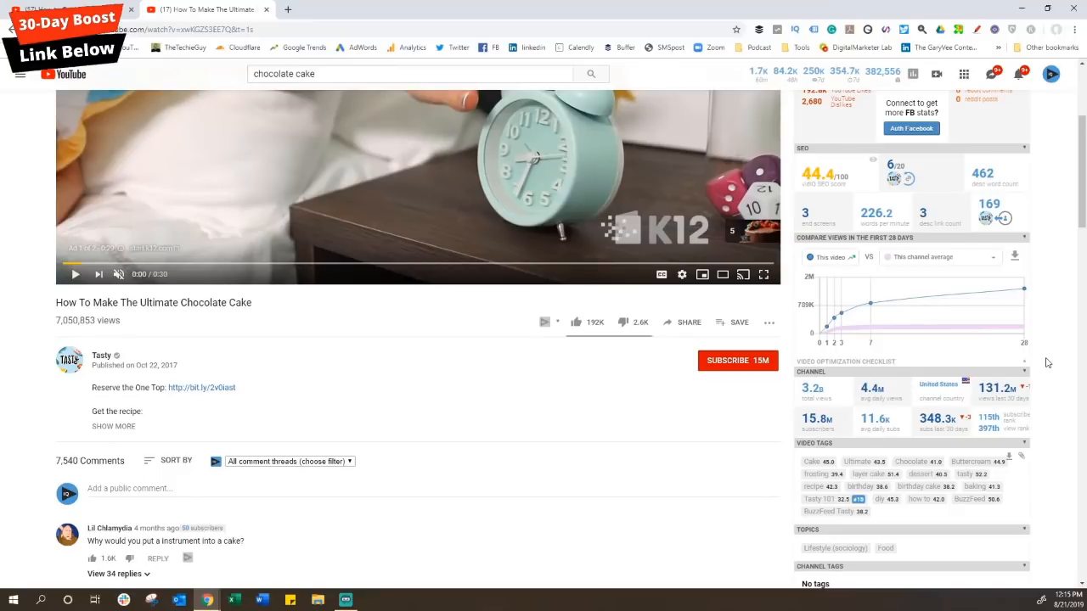
pyautogui.scroll(-2, 1047, 363)
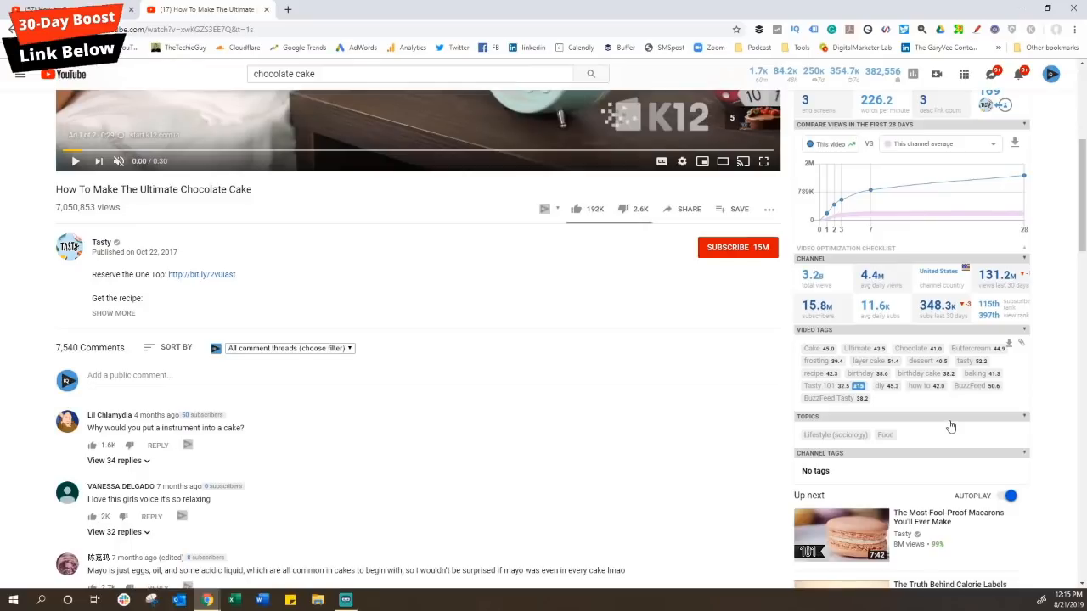
pyautogui.scroll(2, 948, 425)
pyautogui.moveTo(979, 341)
pyautogui.moveTo(921, 316)
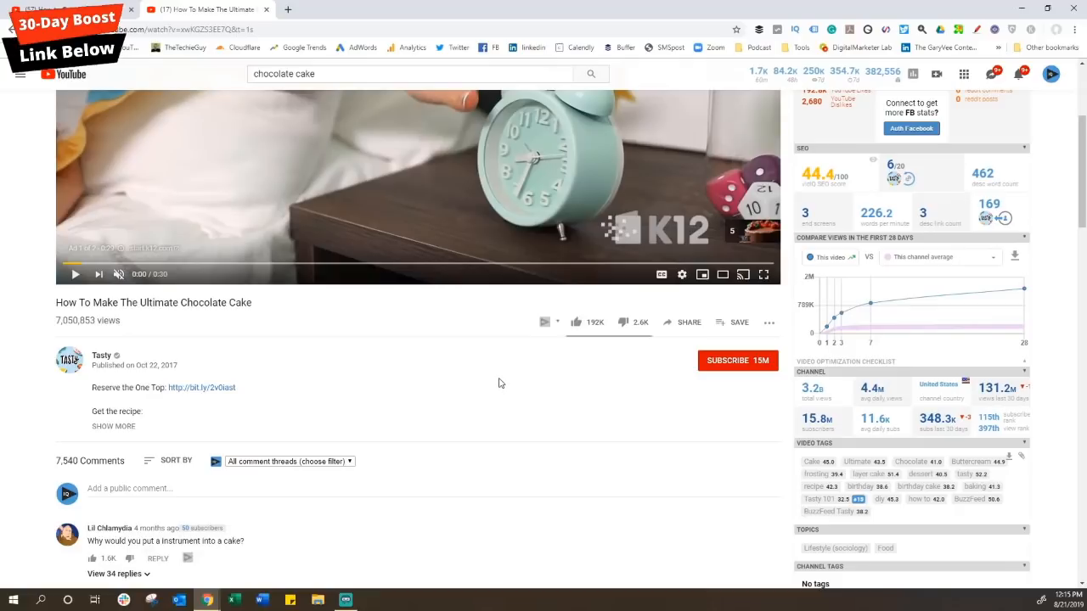
# Open the vidIQ Competitors overview of competitor channels and their recent videos.
pyautogui.click(19, 77)
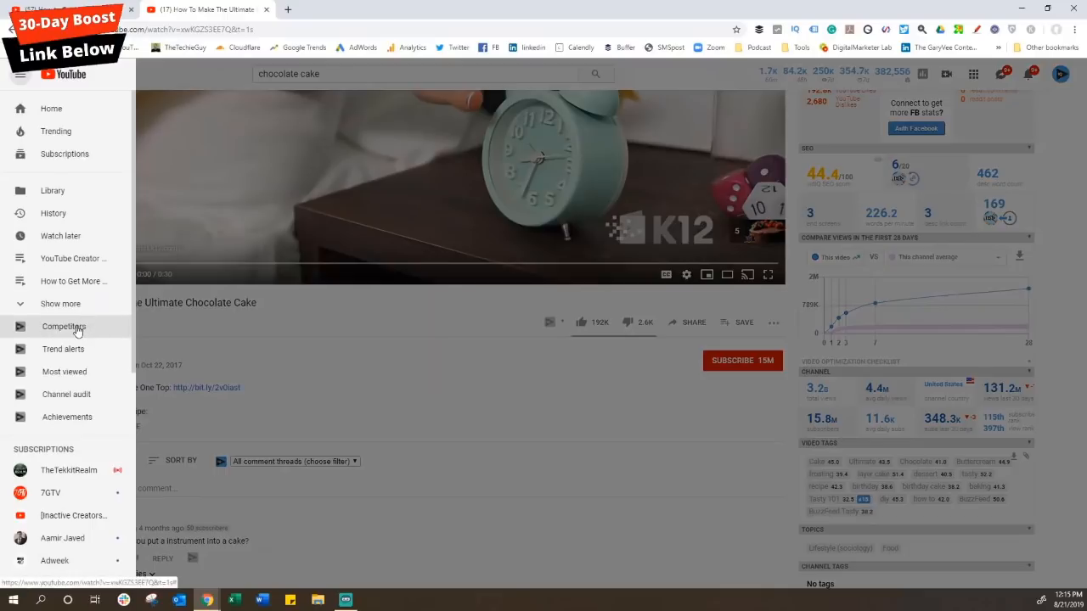
pyautogui.click(76, 330)
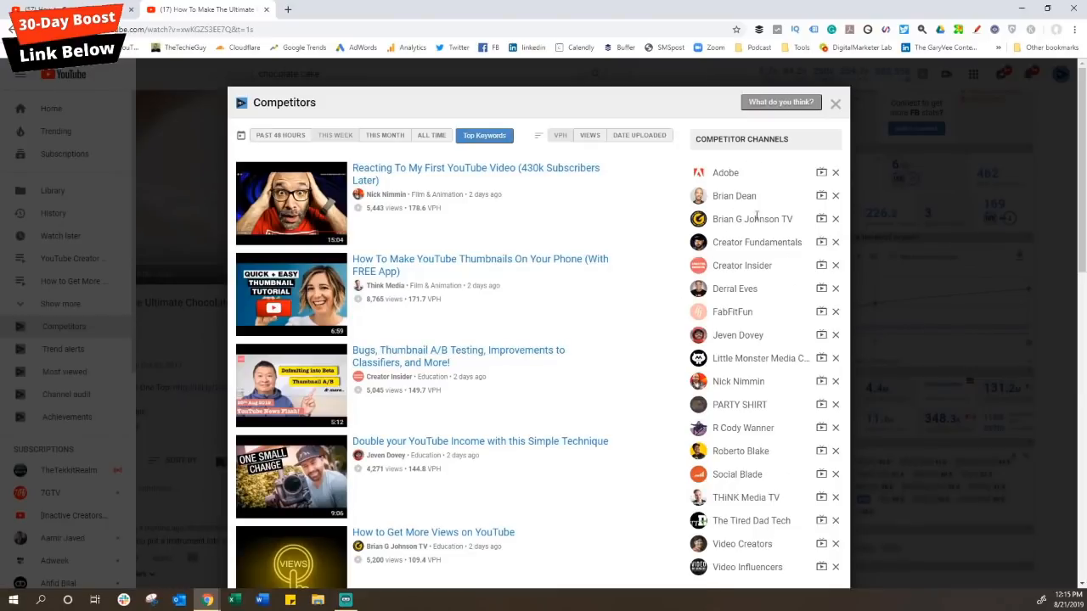
# Examine the list of competitor channels and their recent videos ranked by views per hour, then close the Competitors overview.
pyautogui.scroll(-1, 713, 448)
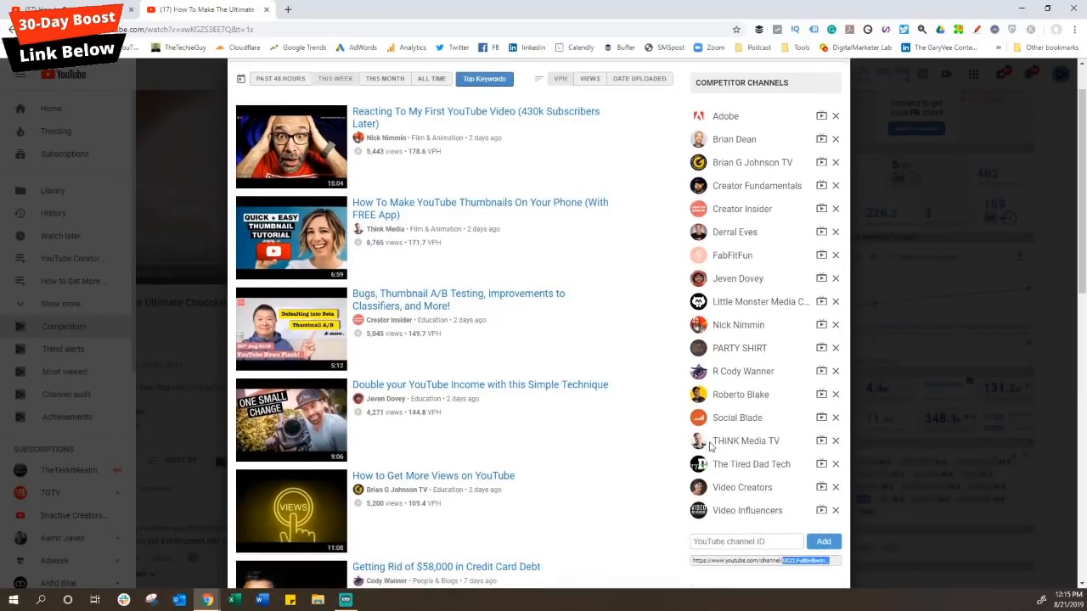
pyautogui.scroll(1, 696, 421)
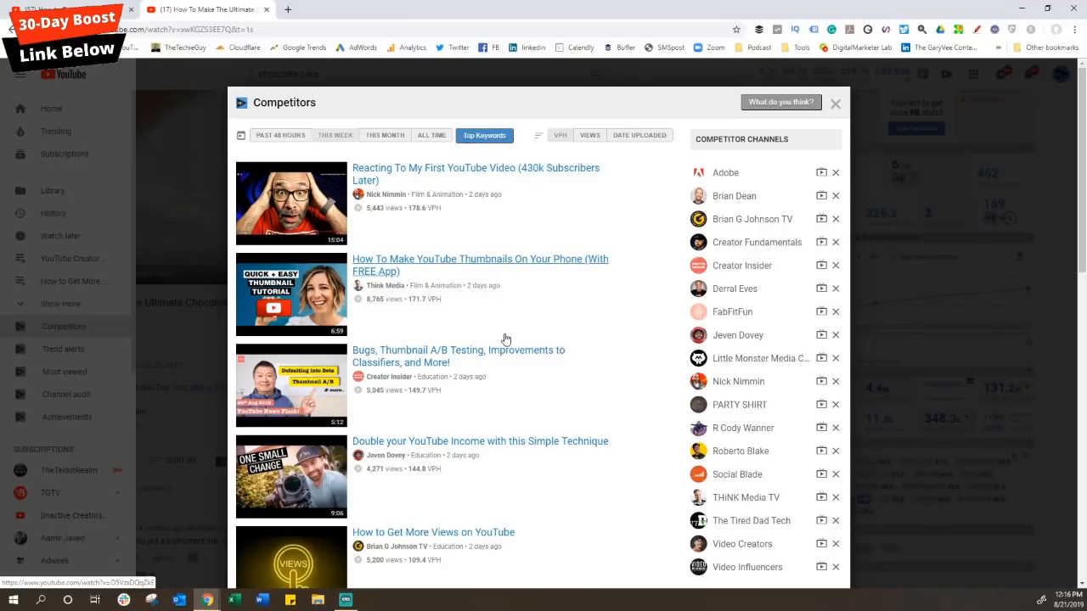
pyautogui.scroll(-3, 505, 338)
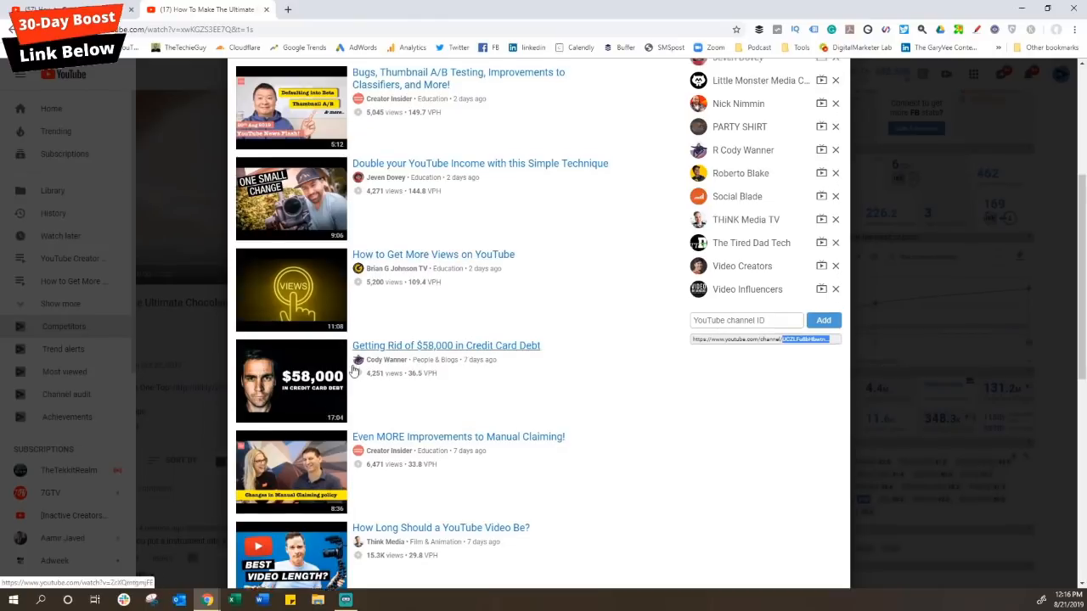
pyautogui.scroll(2, 391, 332)
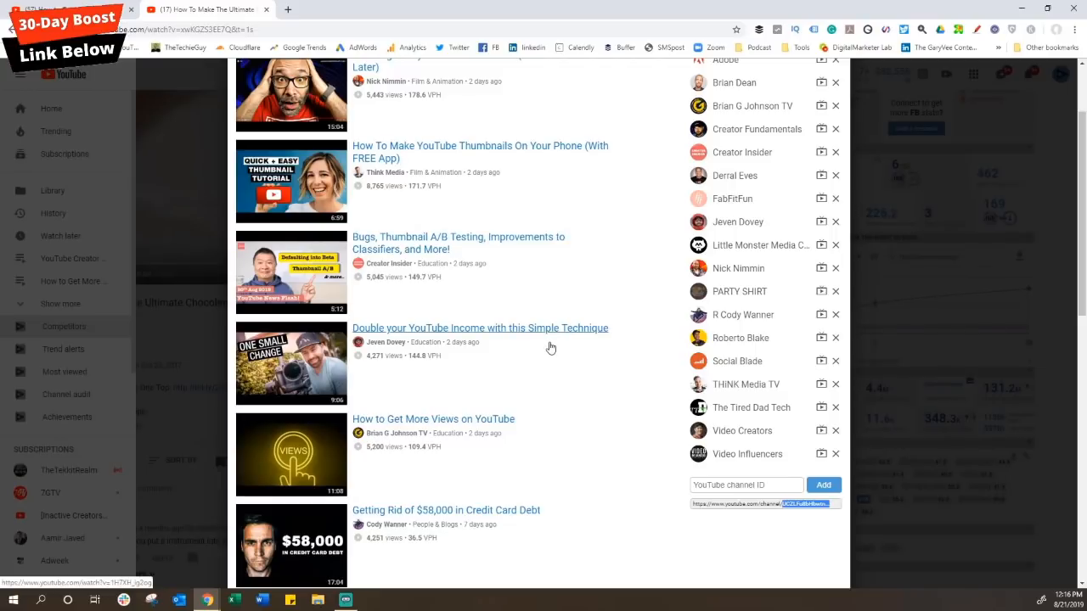
pyautogui.scroll(2, 550, 347)
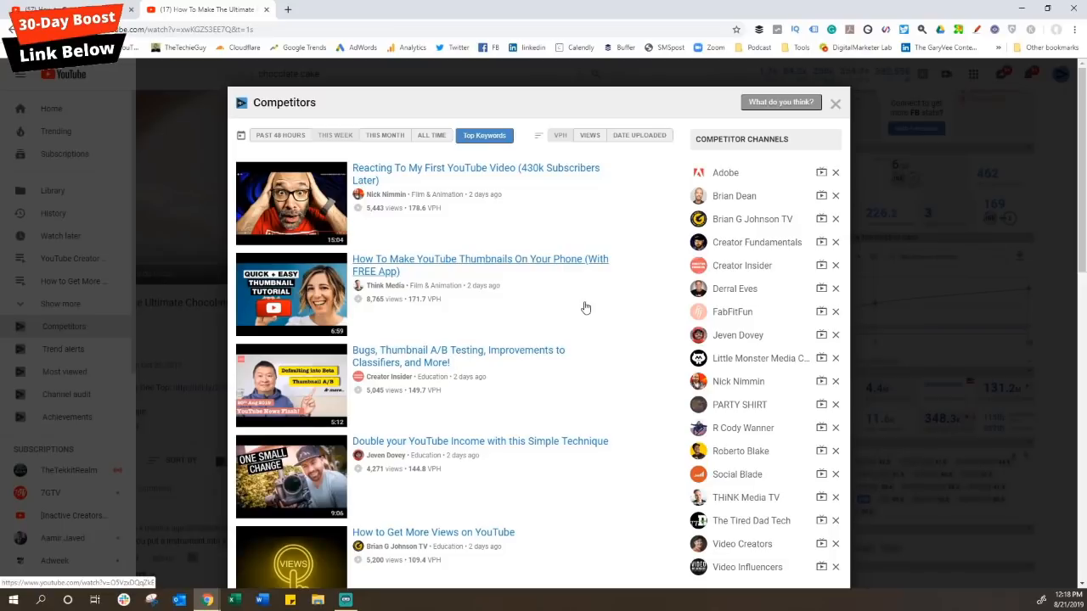
pyautogui.click(836, 105)
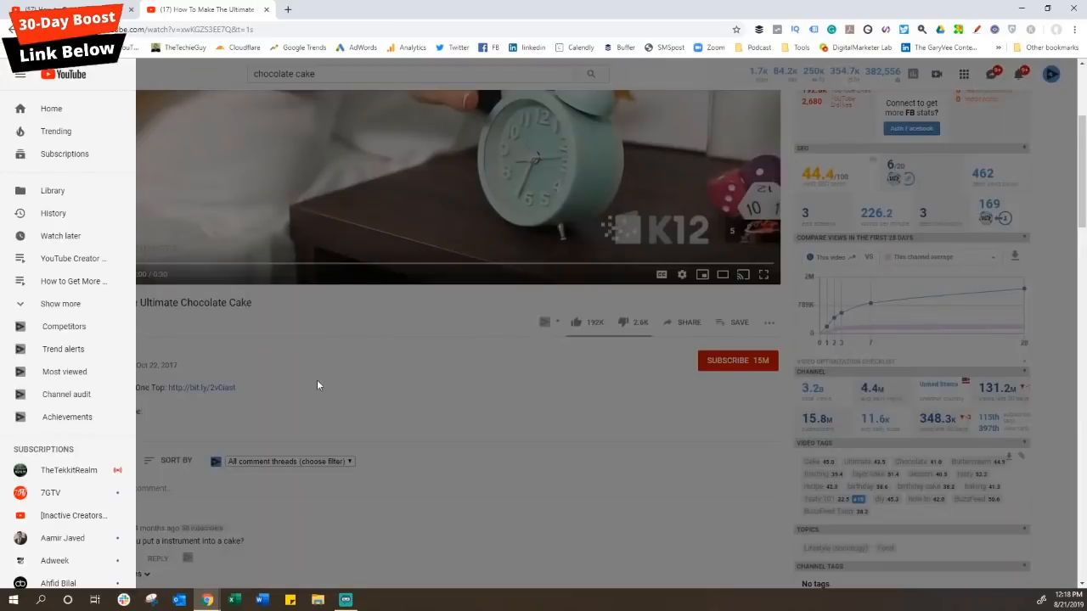
# Start a new vidIQ trend alert named "xcvcxzxc" with the keyword "fortnite".
pyautogui.click(73, 348)
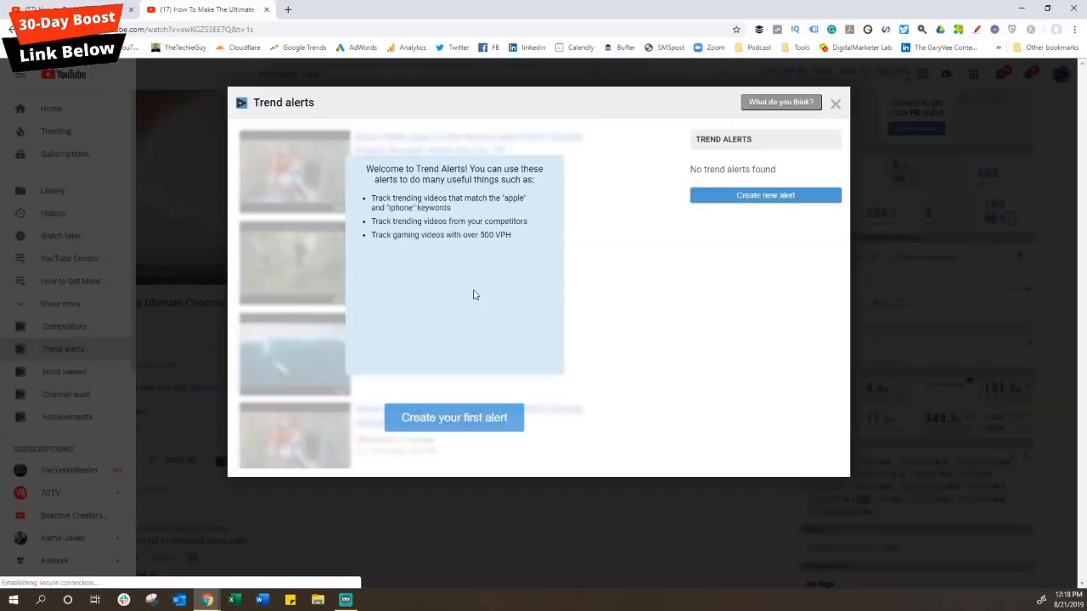
pyautogui.click(788, 197)
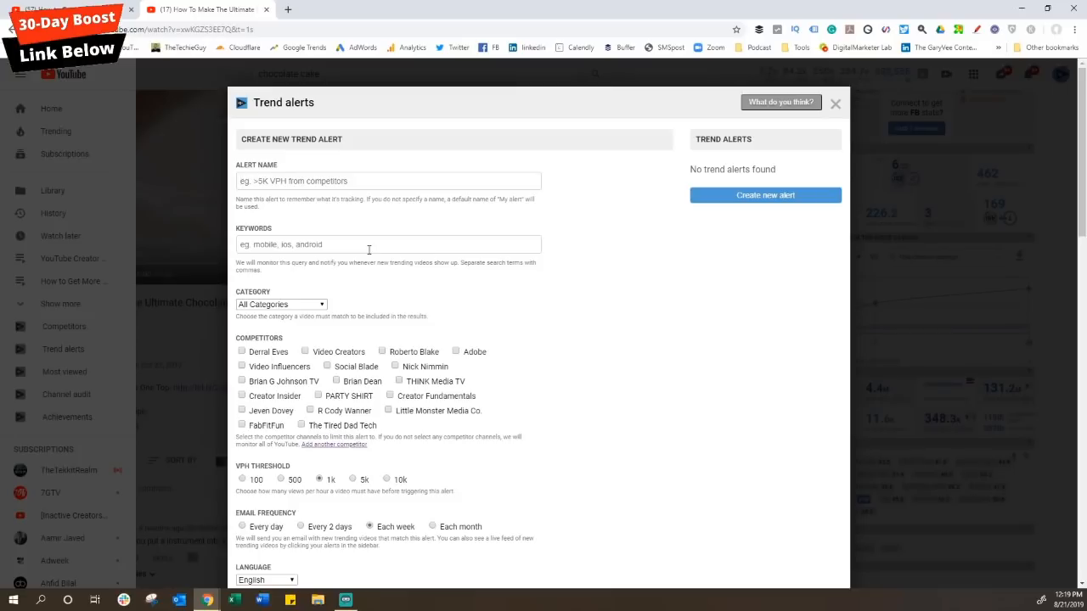
pyautogui.write('xcvcxzxc')
pyautogui.click(325, 245)
pyautogui.write('fortnite')
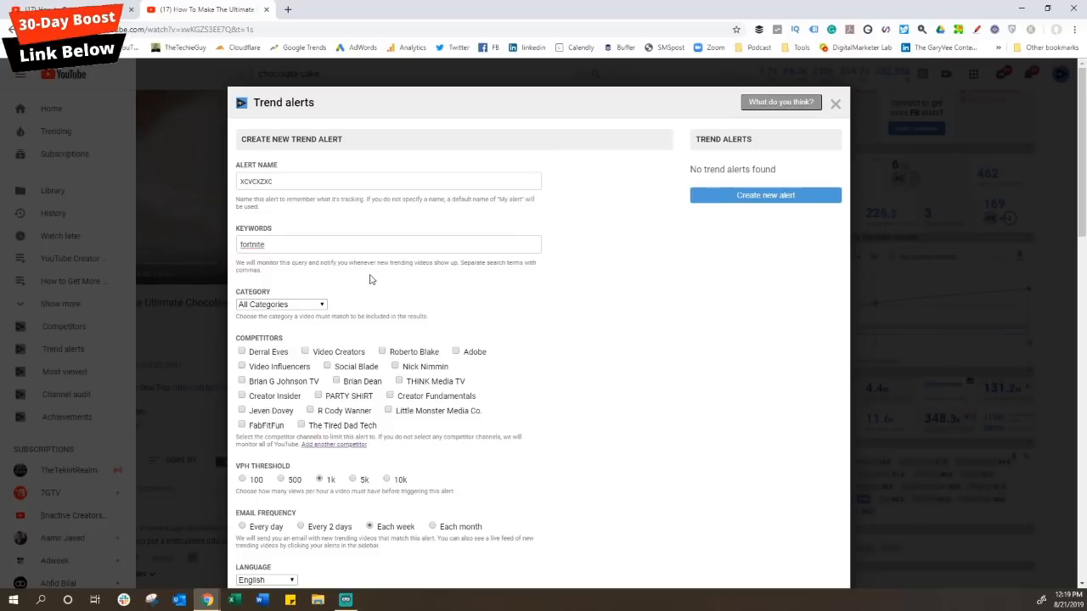
pyautogui.doubleClick(247, 247)
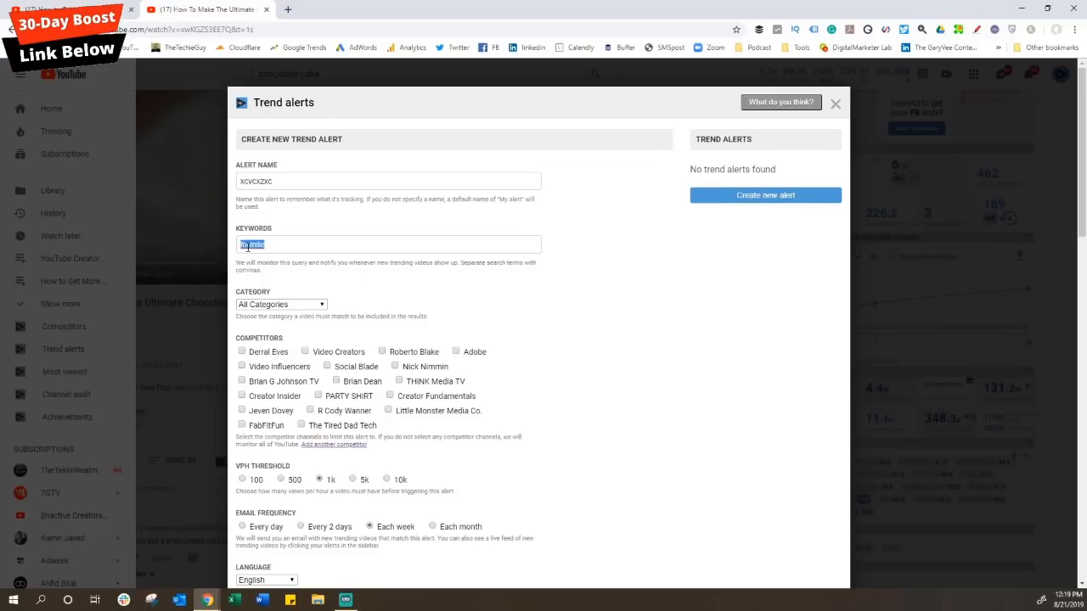
pyautogui.click(555, 260)
# Examine the alert's competitor, VPH threshold and email frequency options together with the live preview of matching videos.
pyautogui.scroll(-3, 555, 260)
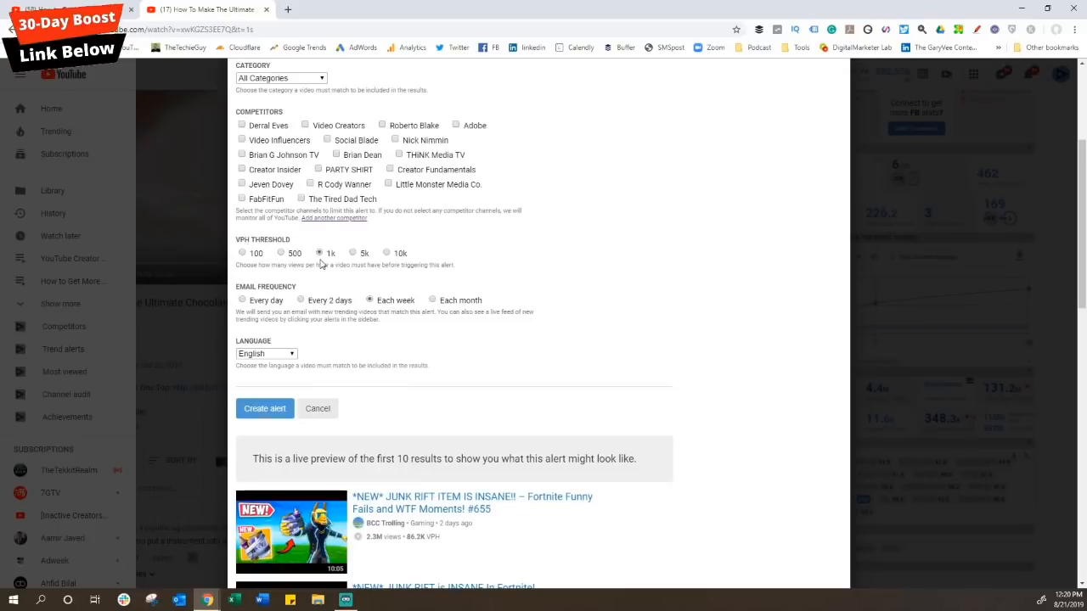
pyautogui.scroll(-2, 597, 291)
pyautogui.scroll(-2, 599, 293)
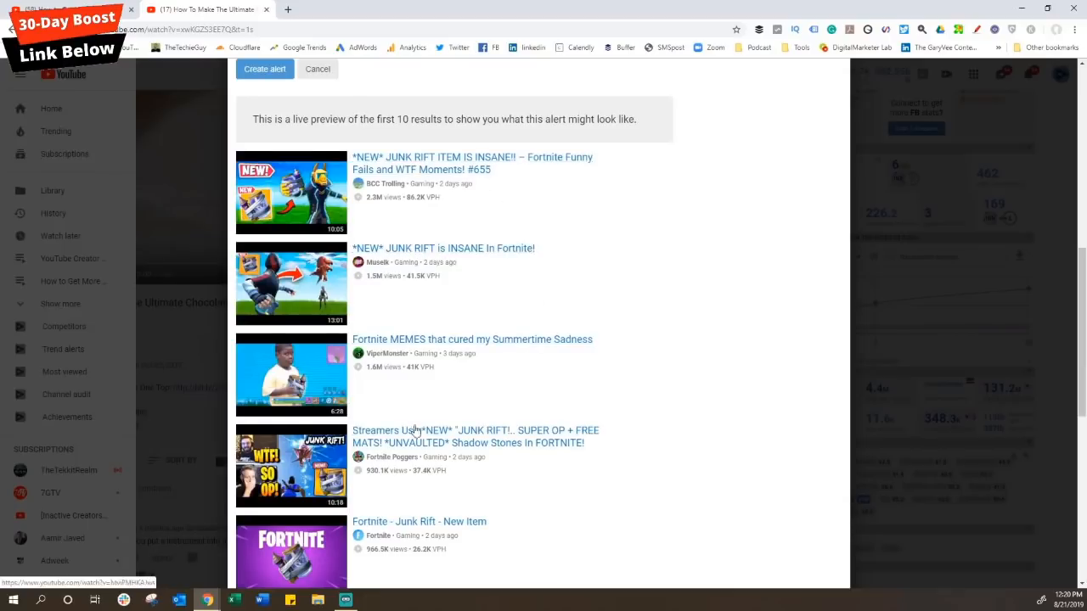
pyautogui.scroll(2, 414, 180)
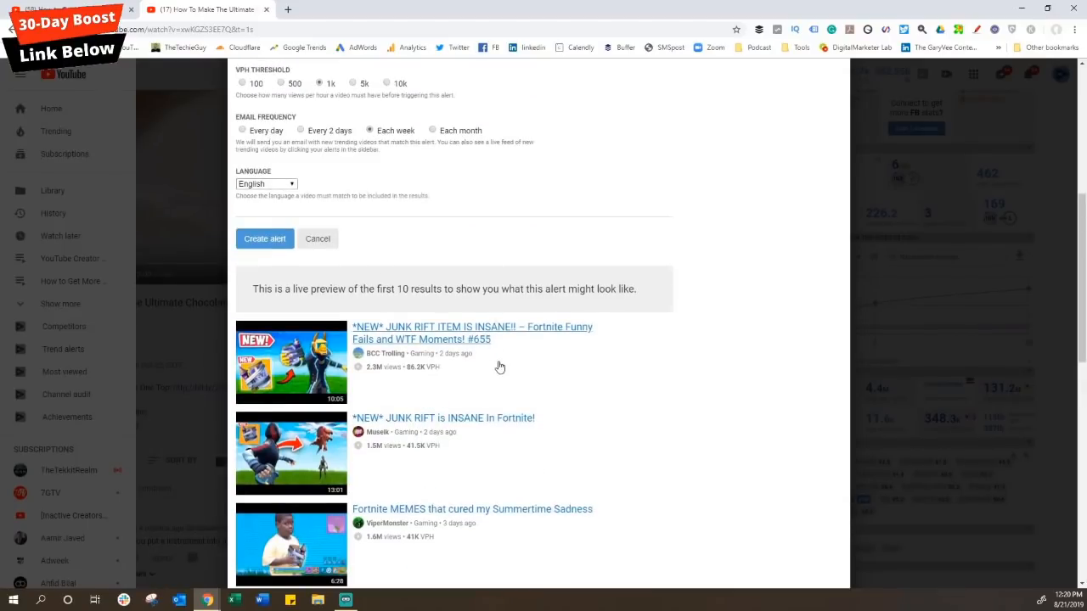
pyautogui.scroll(4, 556, 405)
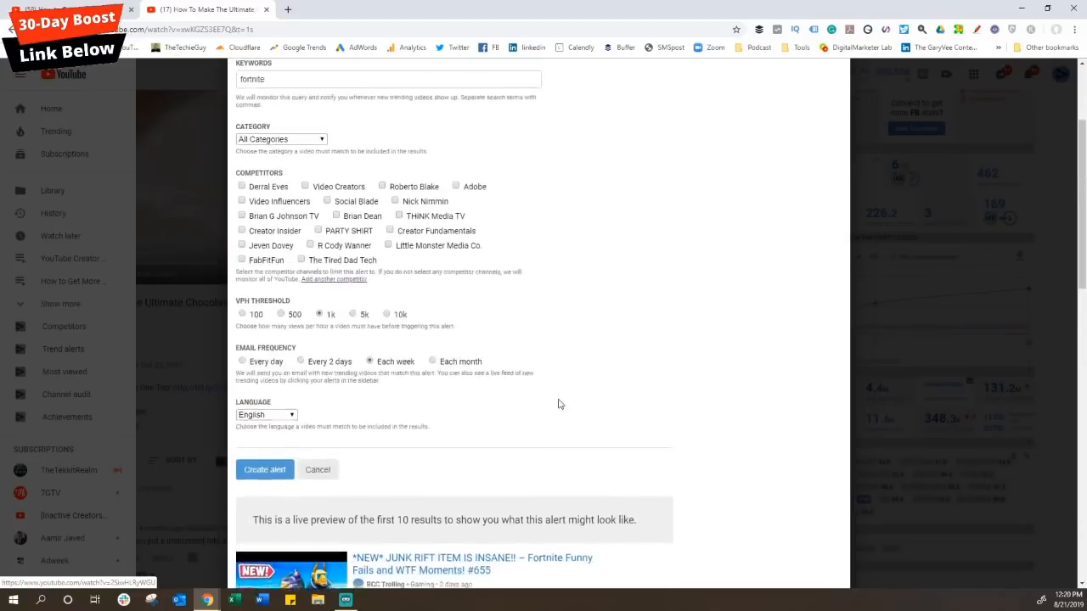
pyautogui.scroll(-3, 558, 363)
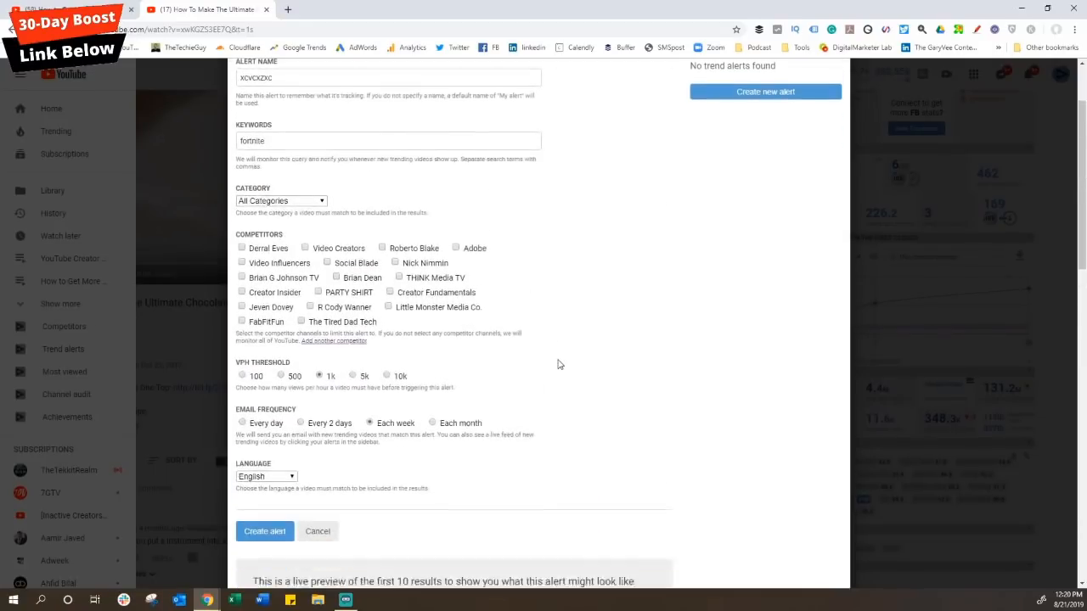
pyautogui.scroll(-1, 558, 363)
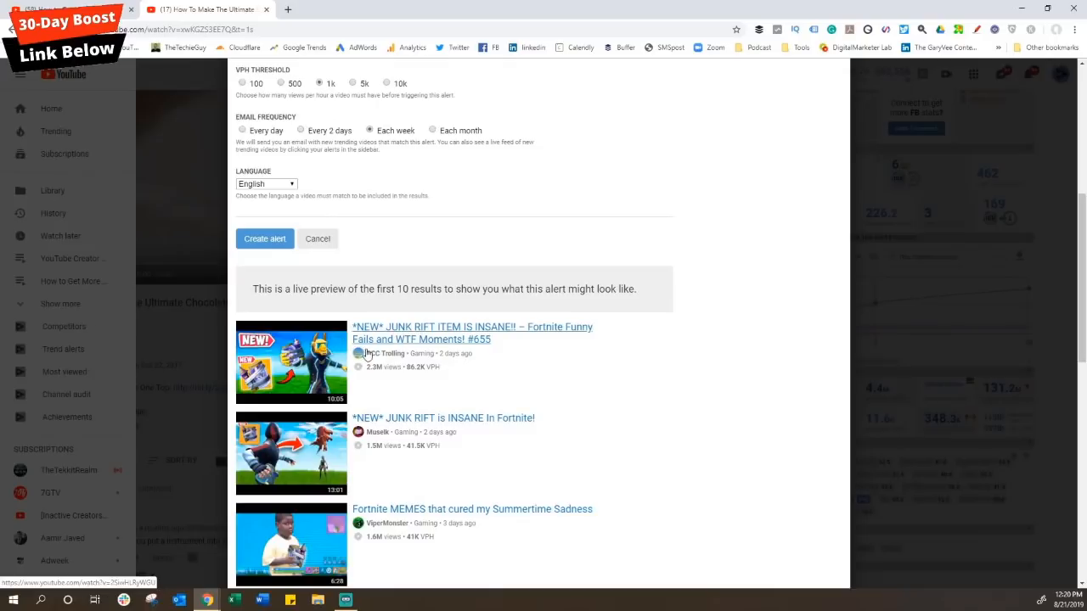
pyautogui.scroll(2, 404, 385)
pyautogui.scroll(1, 257, 366)
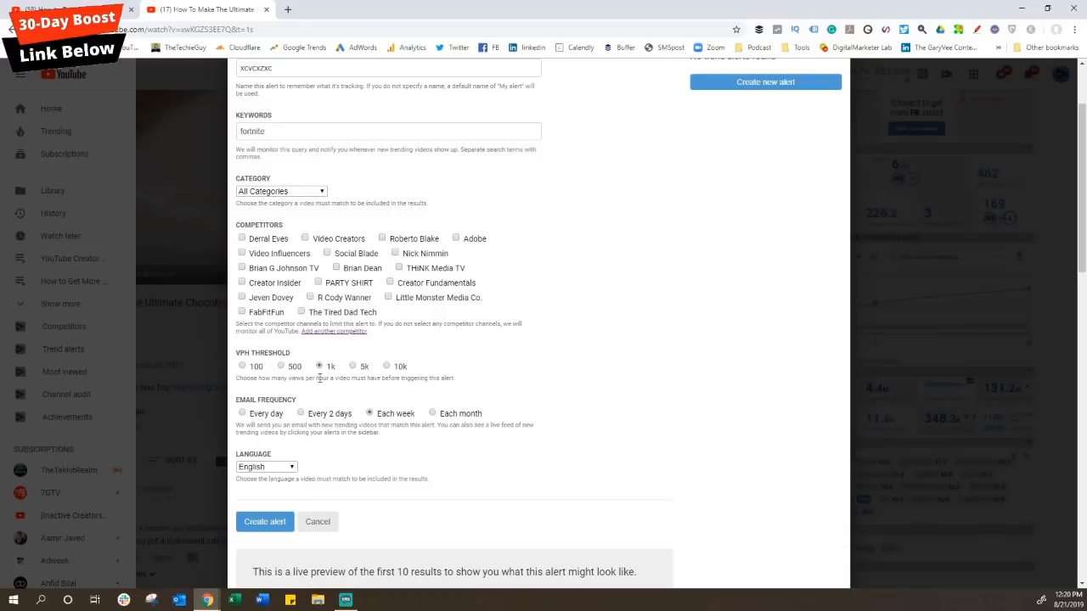
pyautogui.scroll(2, 580, 351)
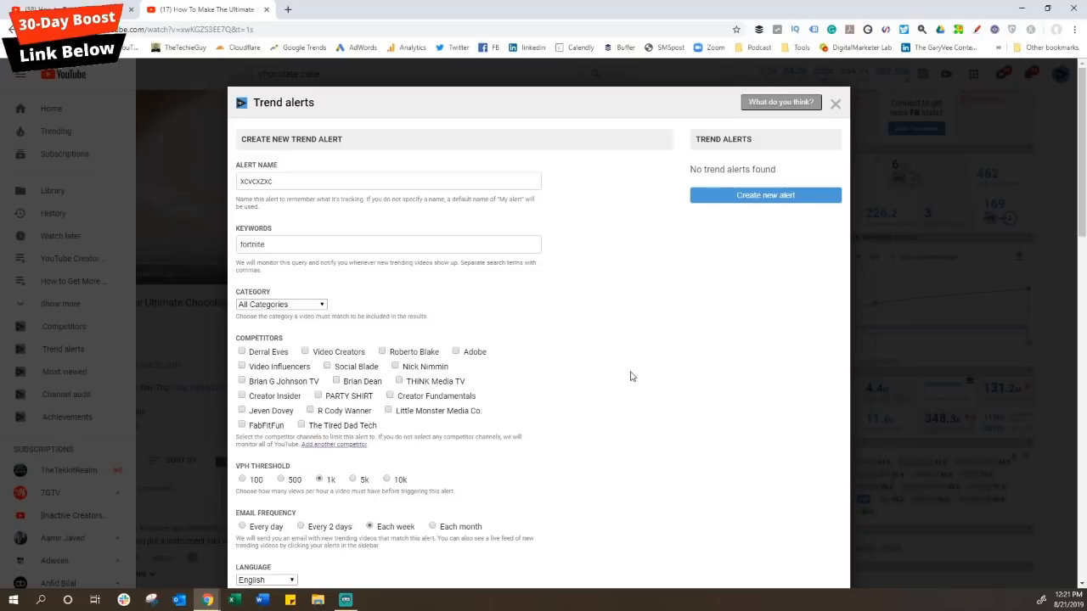
# Review the trending topics in the preview videos' titles, then discard the draft alert and close Trend alerts.
pyautogui.scroll(-5, 592, 376)
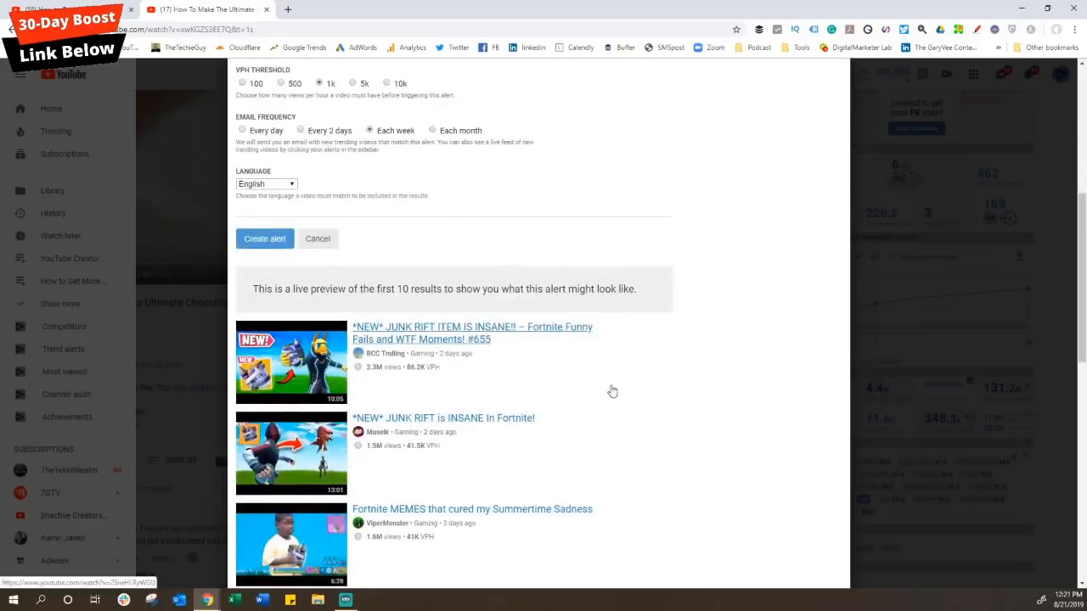
pyautogui.scroll(-2, 612, 392)
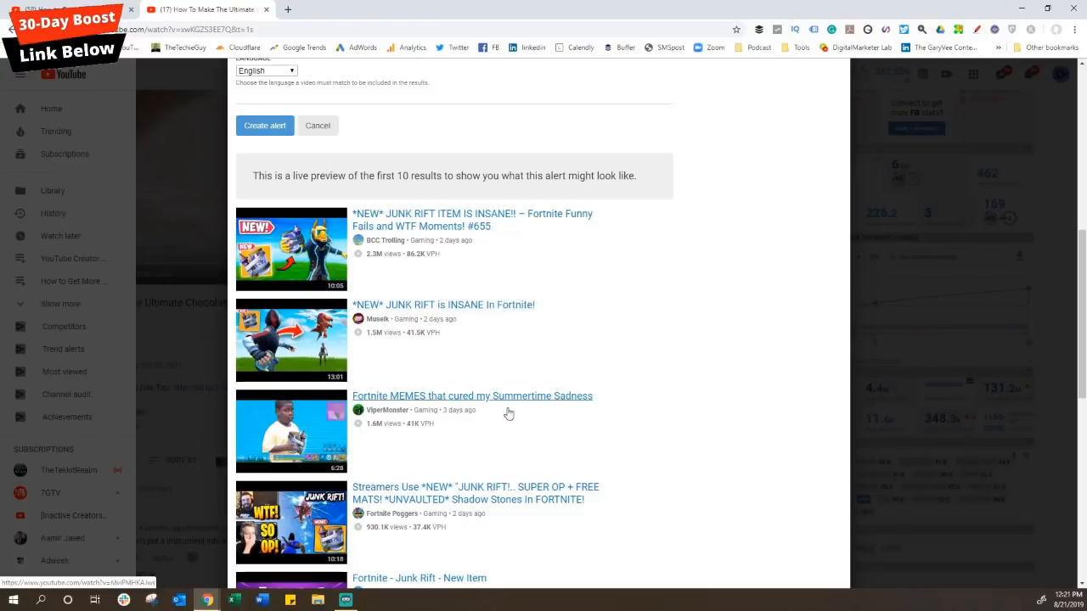
pyautogui.scroll(4, 626, 397)
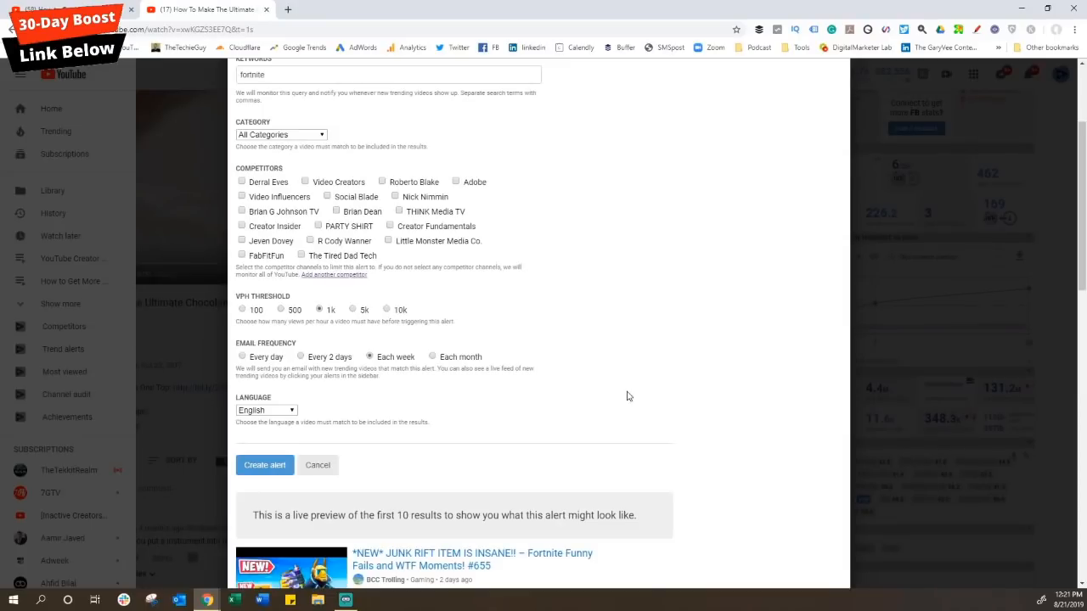
pyautogui.scroll(3, 558, 342)
pyautogui.scroll(-3, 559, 341)
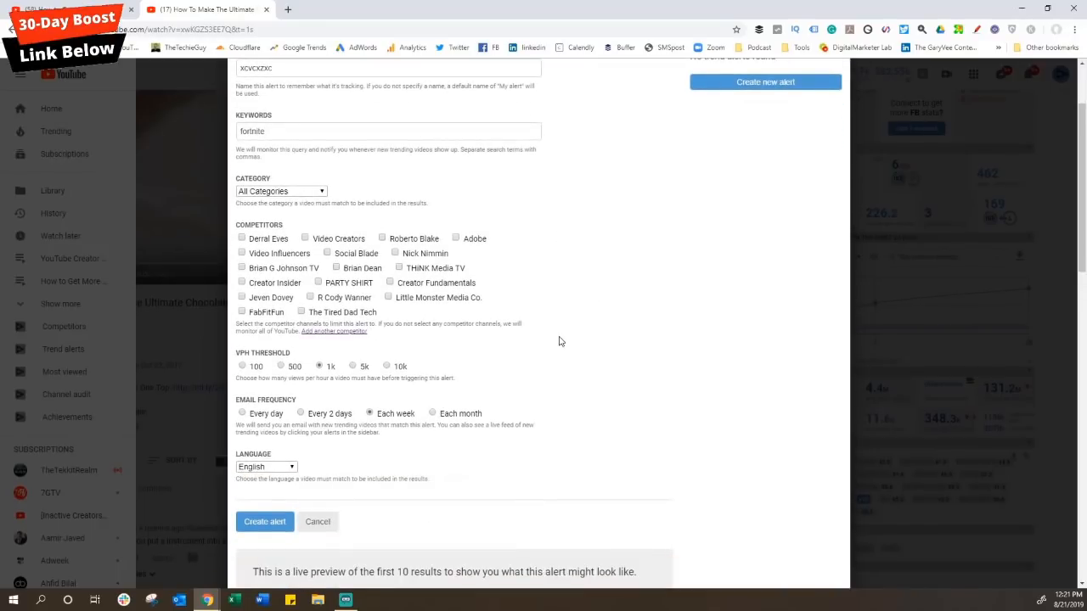
pyautogui.scroll(-10, 561, 343)
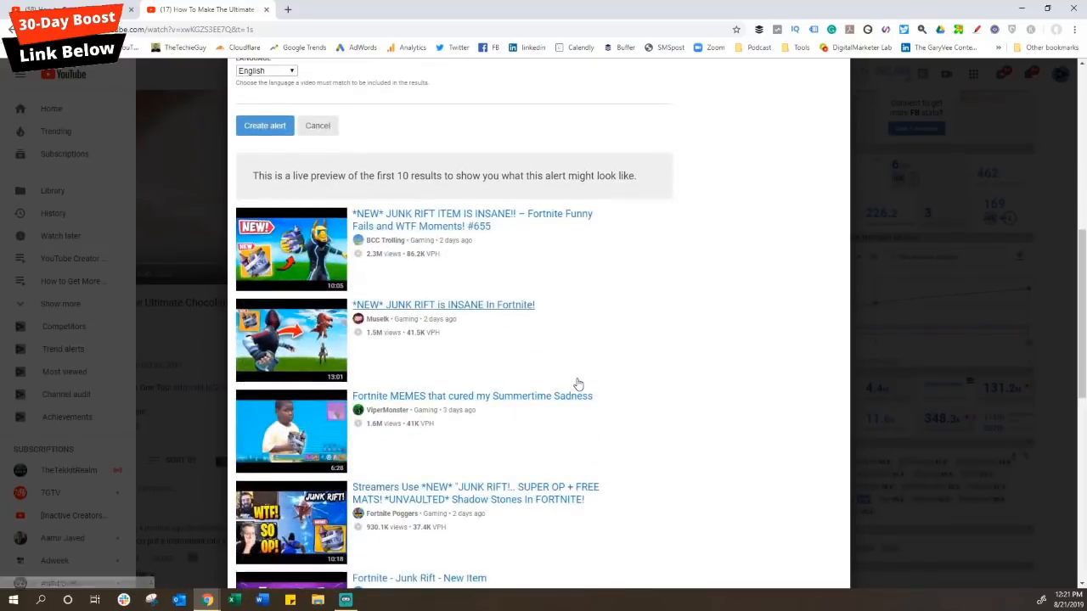
pyautogui.scroll(3, 577, 384)
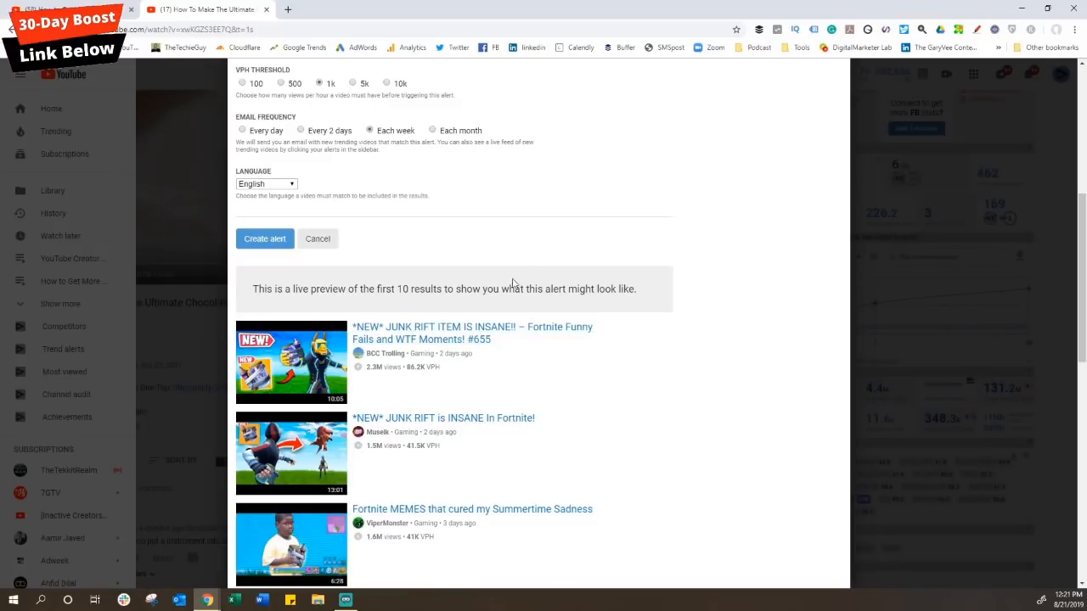
pyautogui.scroll(7, 552, 286)
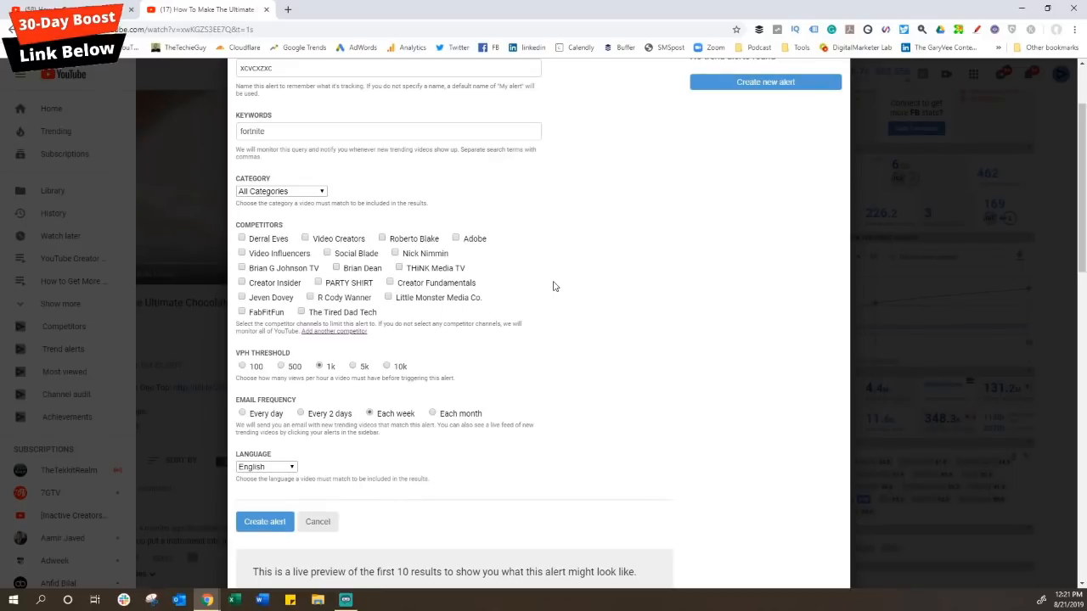
pyautogui.scroll(2, 376, 532)
pyautogui.scroll(-4, 370, 521)
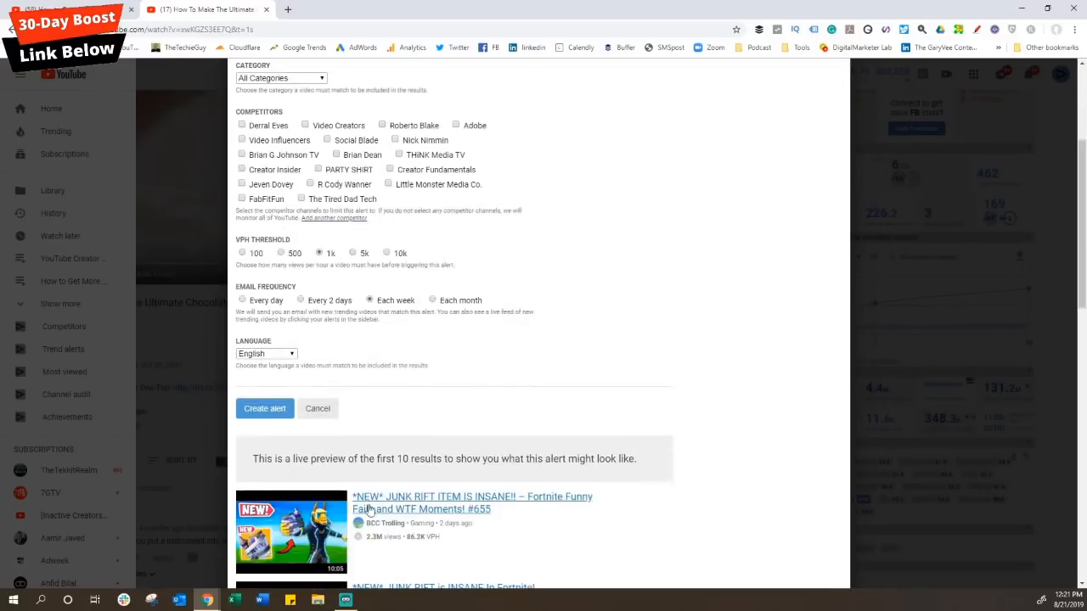
pyautogui.click(317, 408)
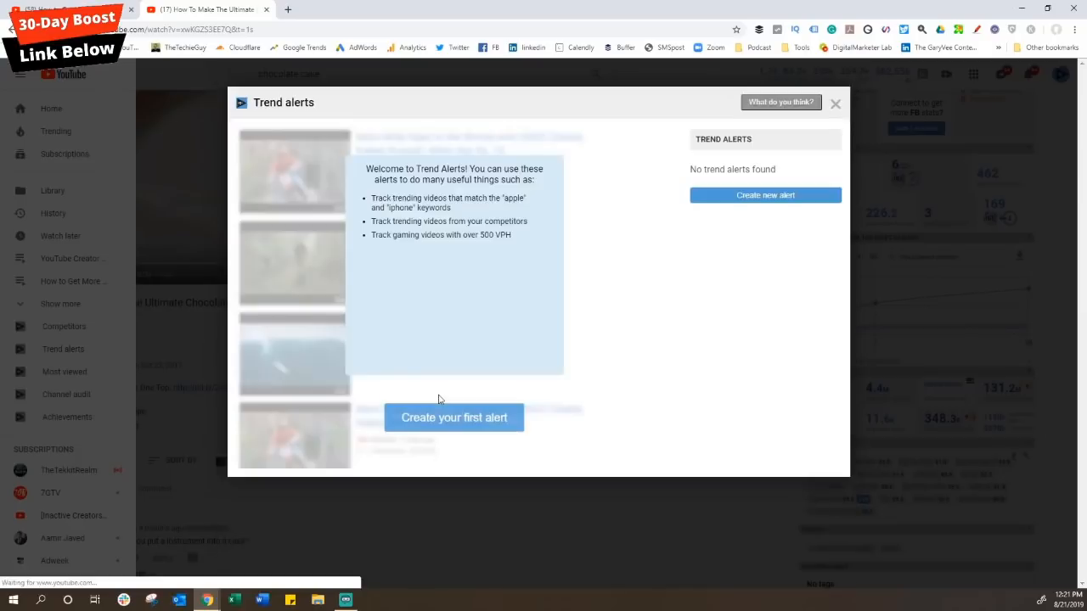
pyautogui.click(836, 104)
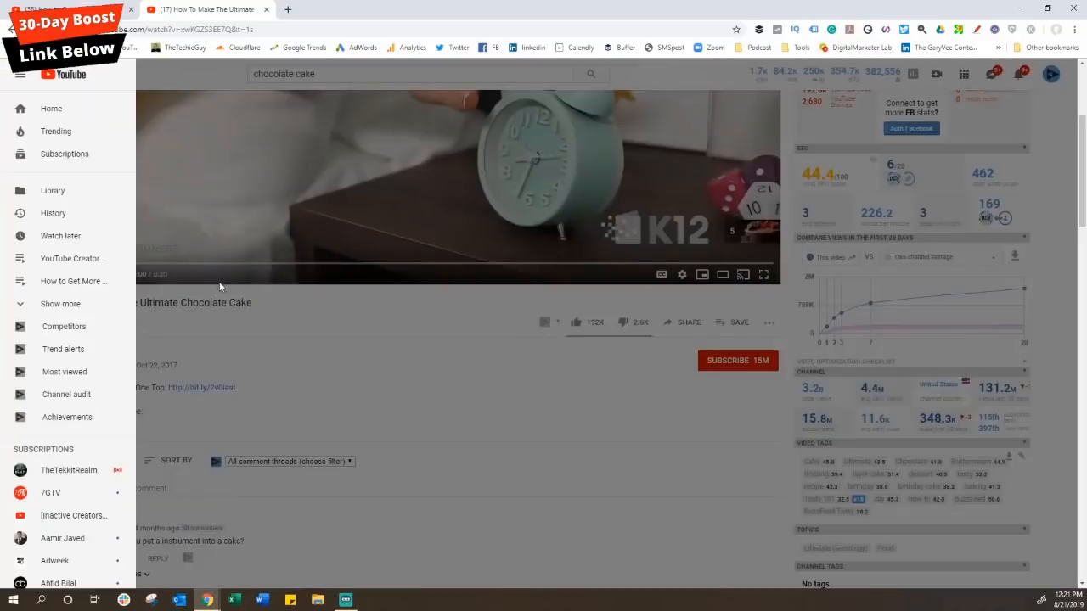
# Open the vidIQ Most Viewed overview and examine this week's top videos by views, engagement rate and VPH.
pyautogui.click(83, 371)
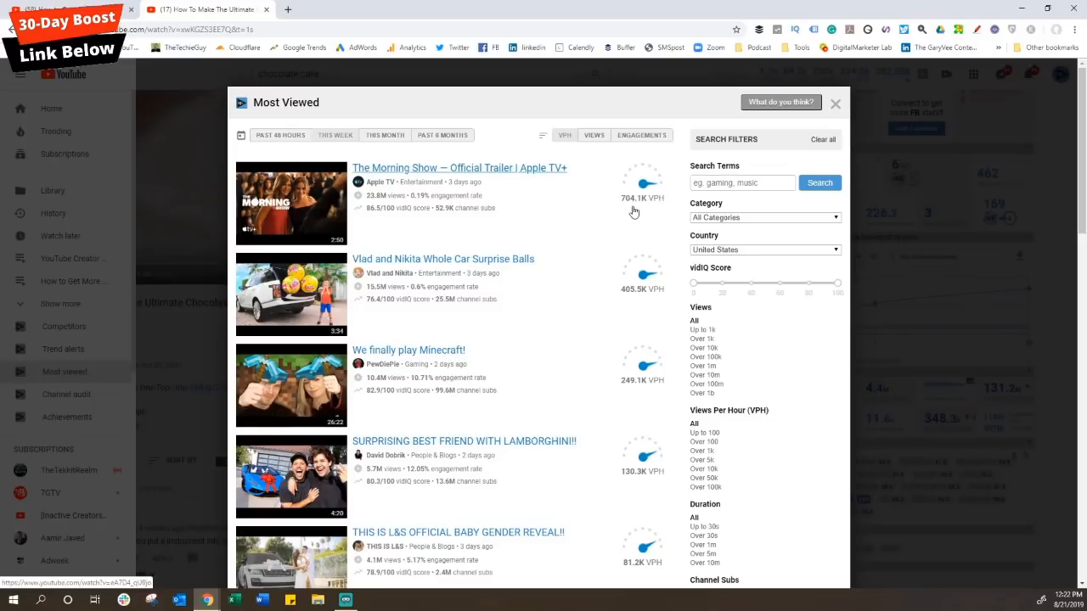
pyautogui.scroll(-2, 569, 281)
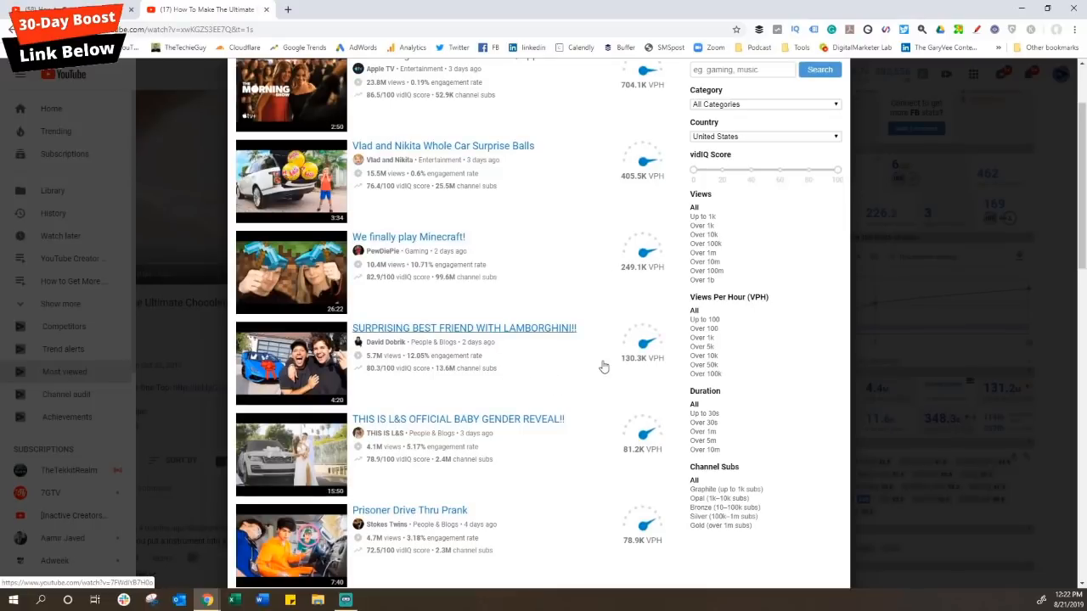
pyautogui.scroll(2, 575, 371)
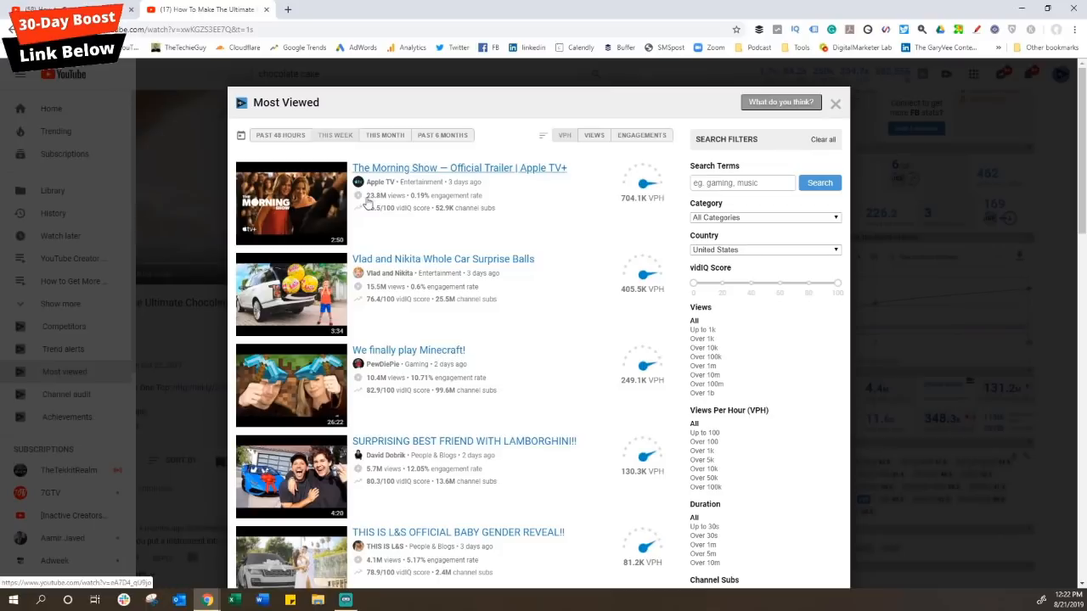
# Filter the most viewed videos to Silver (100k–1m subs) channels and browse the filtered videos.
pyautogui.scroll(-1, 577, 338)
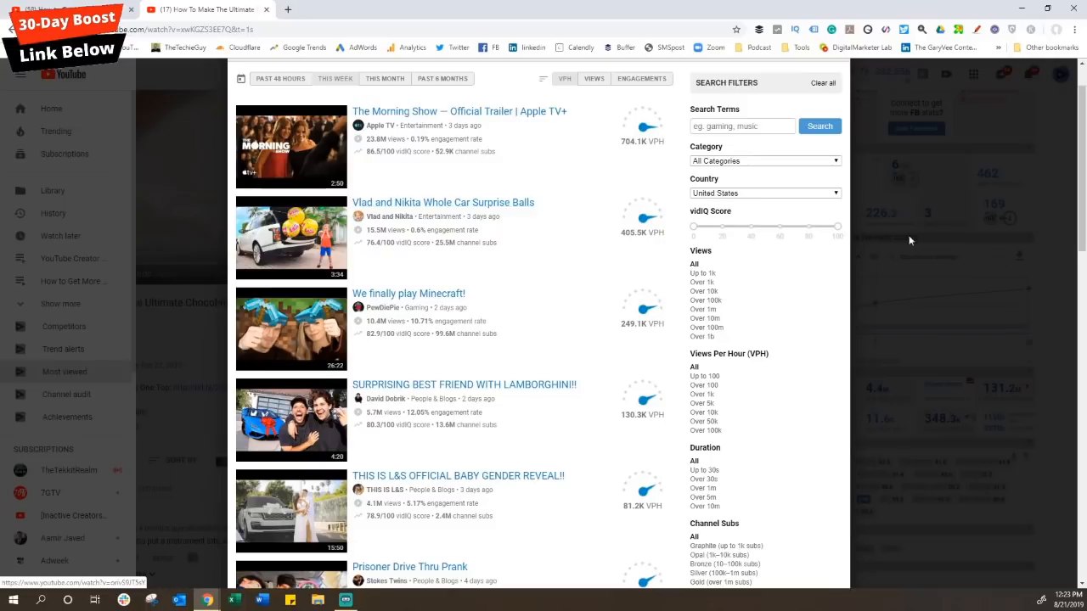
pyautogui.scroll(-3, 803, 289)
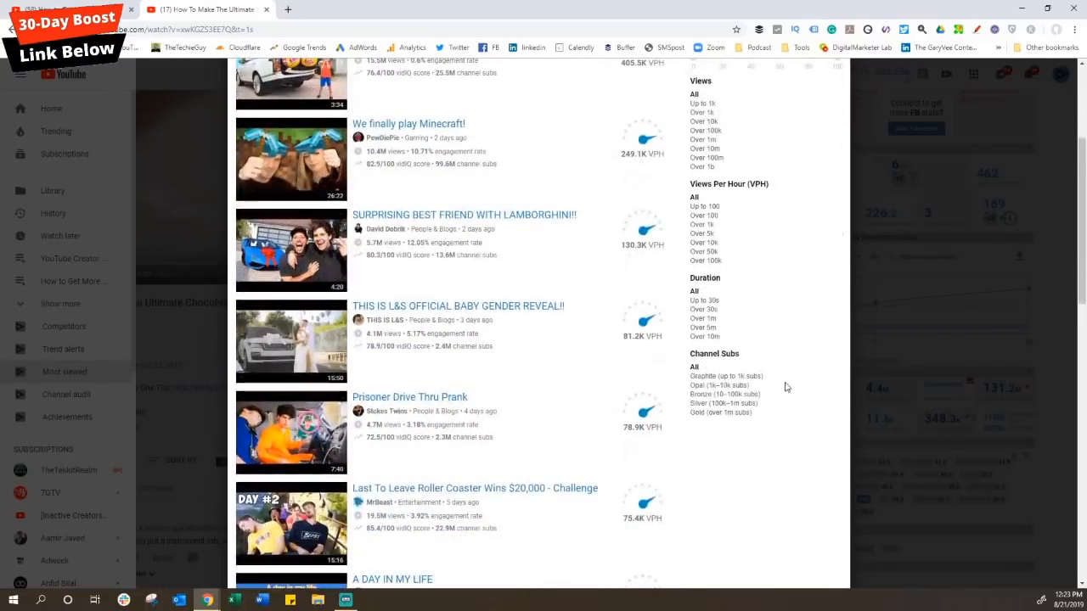
pyautogui.click(720, 404)
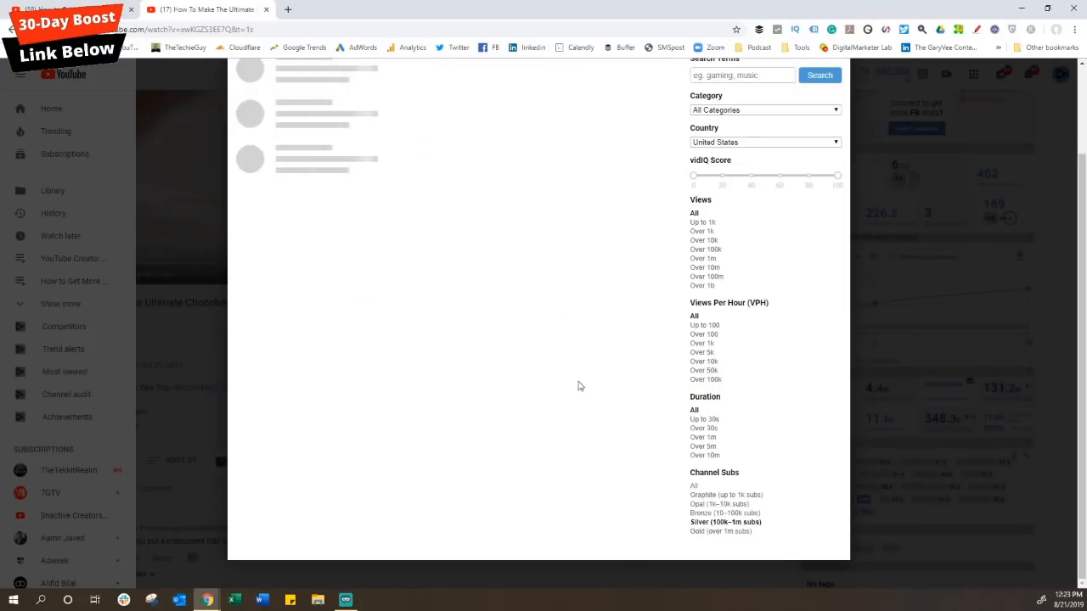
pyautogui.scroll(-2, 578, 386)
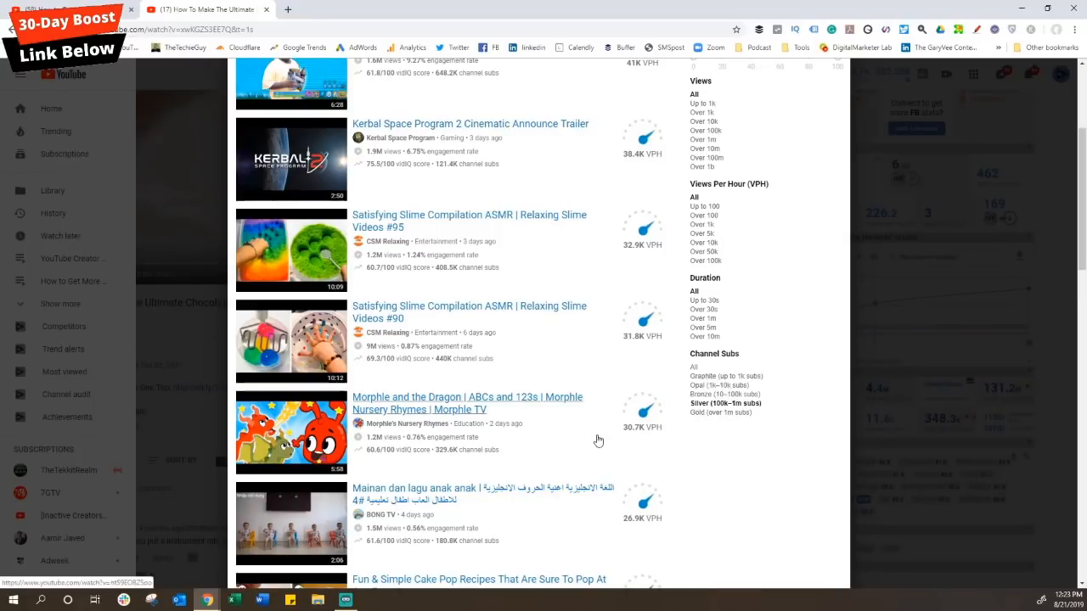
# Review the most viewed videos from Silver channels together with the available search filters, and close the Most Viewed overview.
pyautogui.scroll(2, 610, 438)
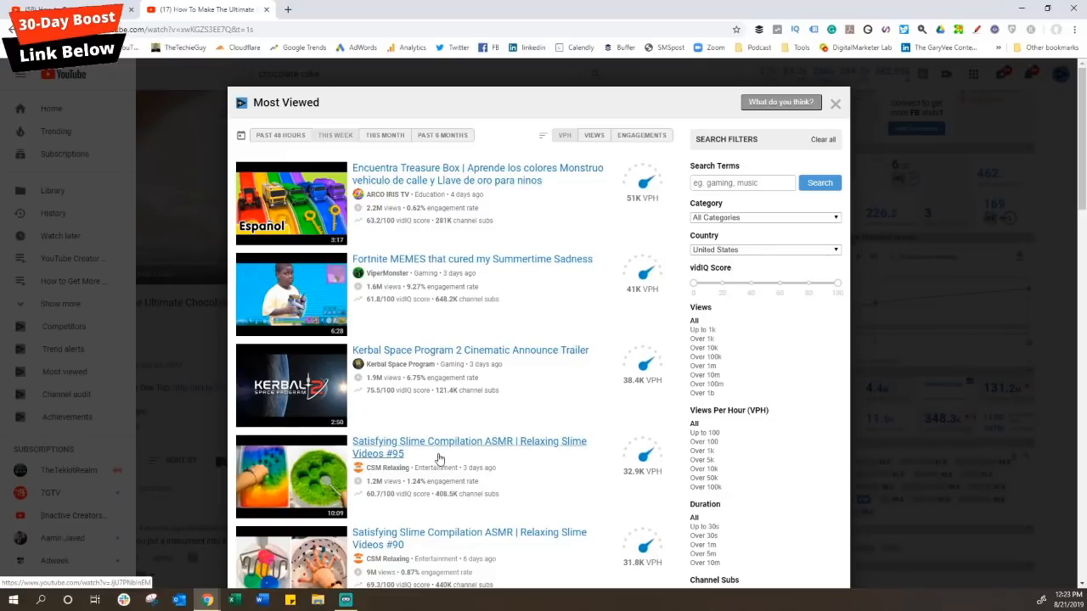
pyautogui.scroll(-1, 527, 463)
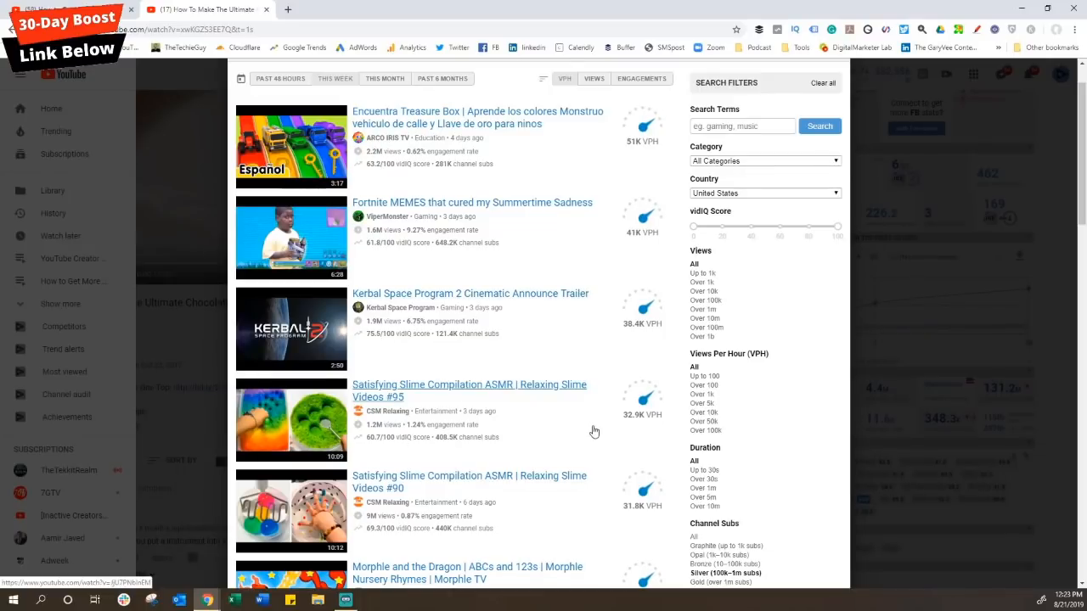
pyautogui.scroll(-1, 595, 432)
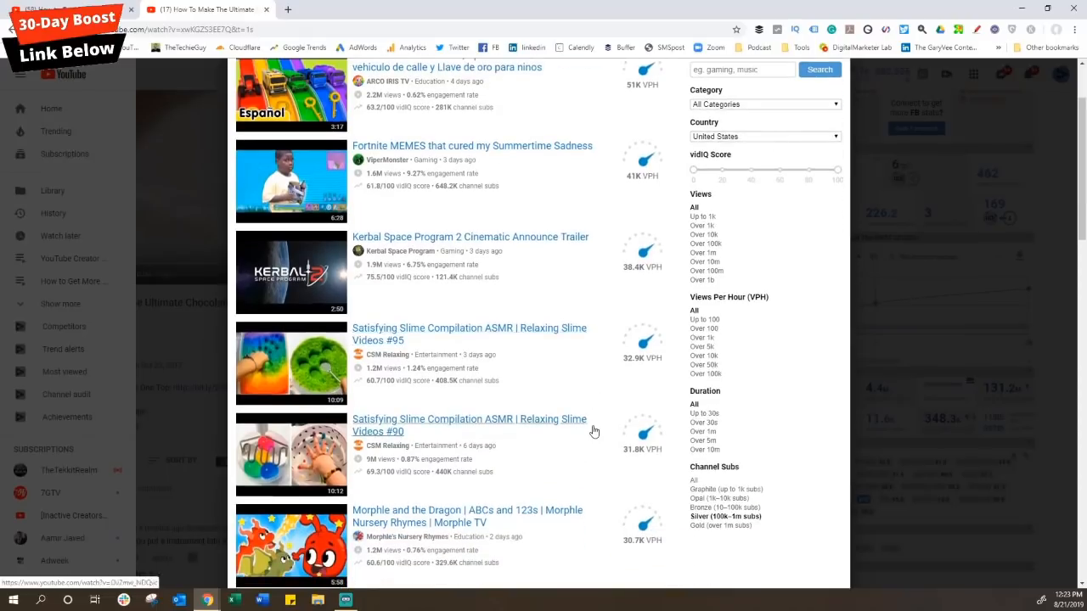
pyautogui.scroll(-1, 595, 433)
pyautogui.scroll(3, 594, 432)
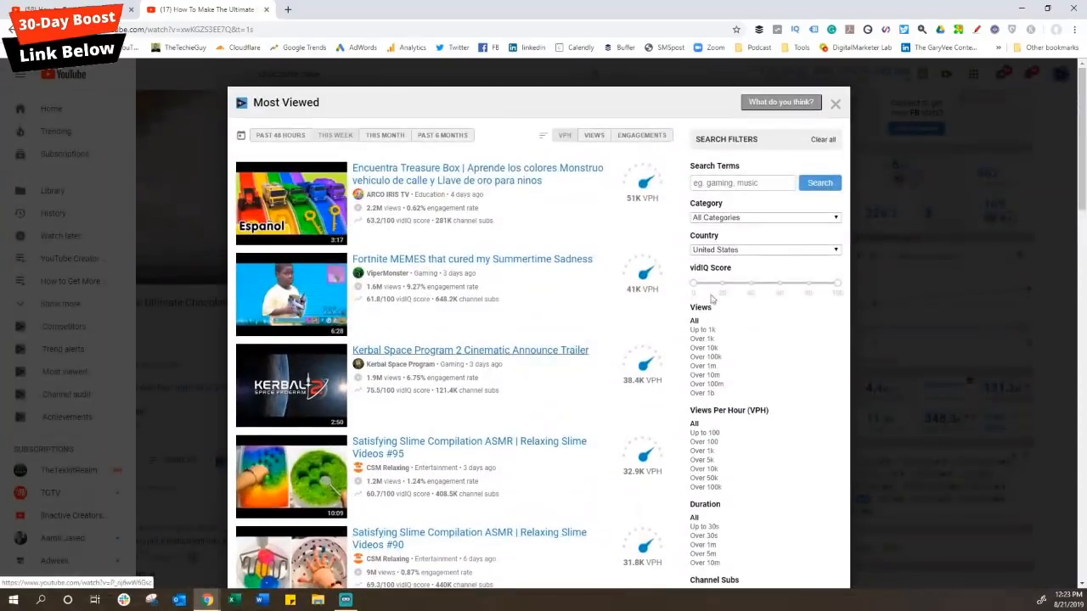
pyautogui.click(836, 103)
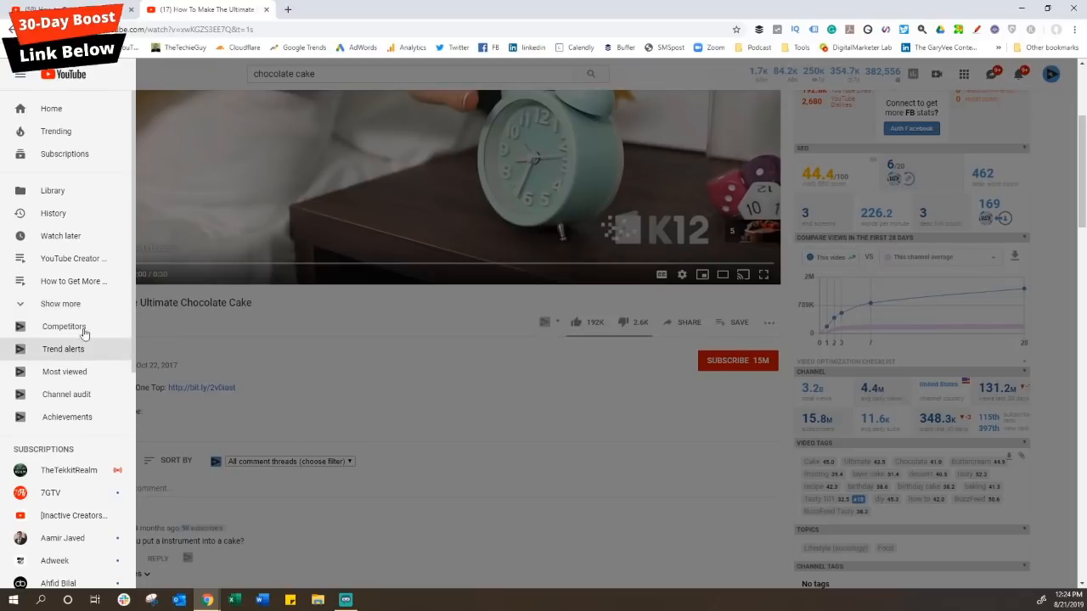
pyautogui.click(85, 10)
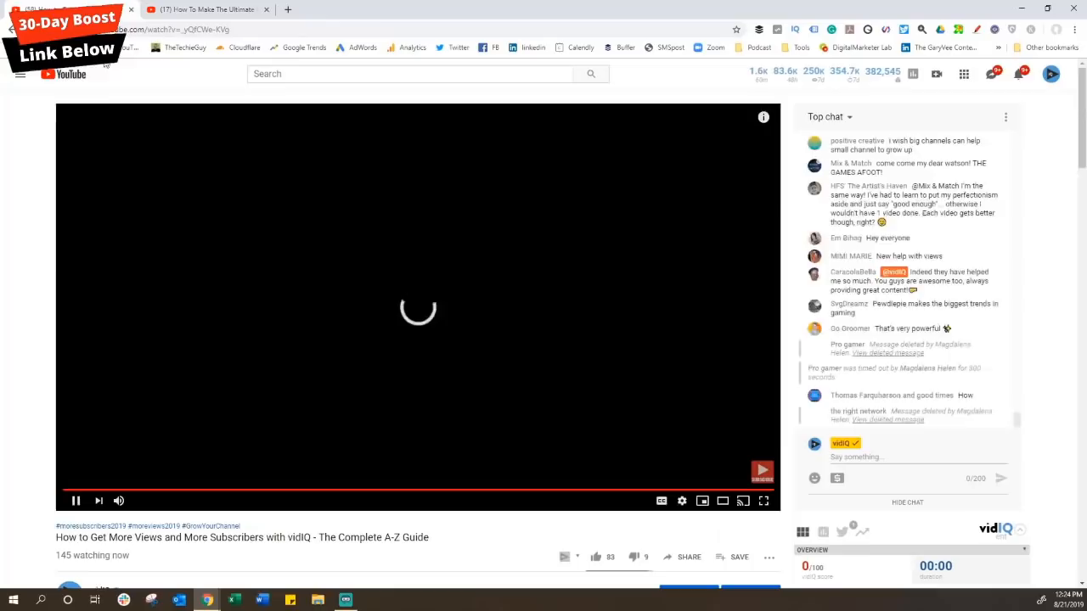
pyautogui.click(212, 10)
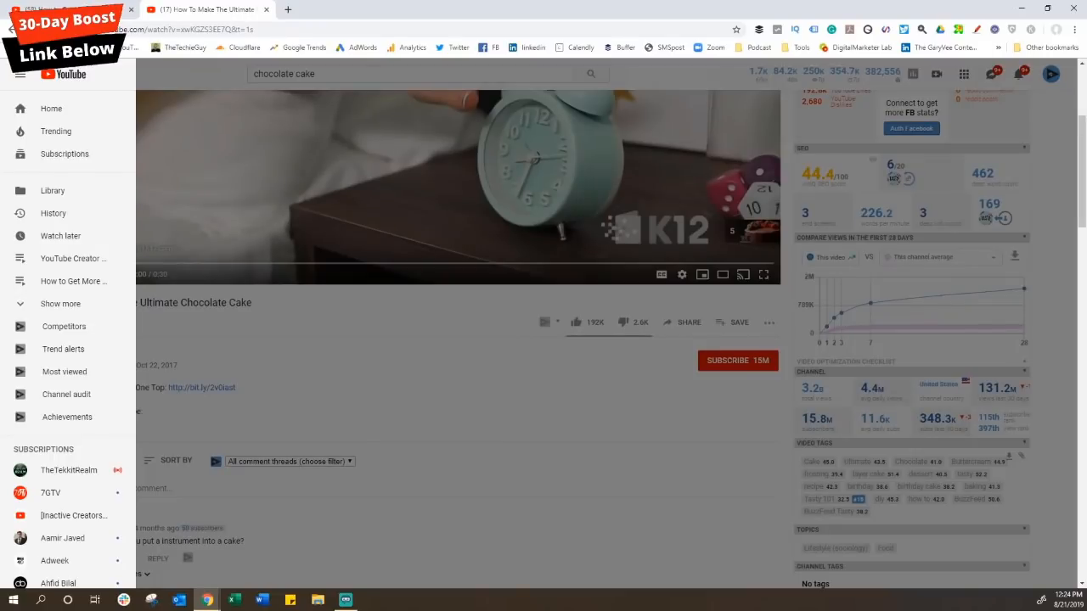
pyautogui.click(291, 599)
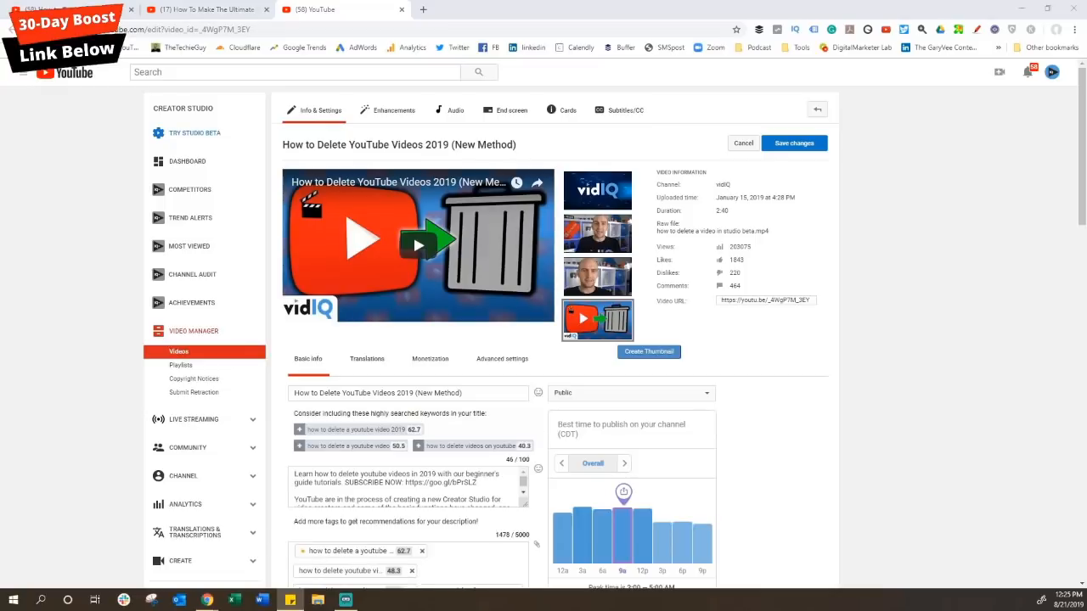
pyautogui.hotkey('alt', 'Tab')
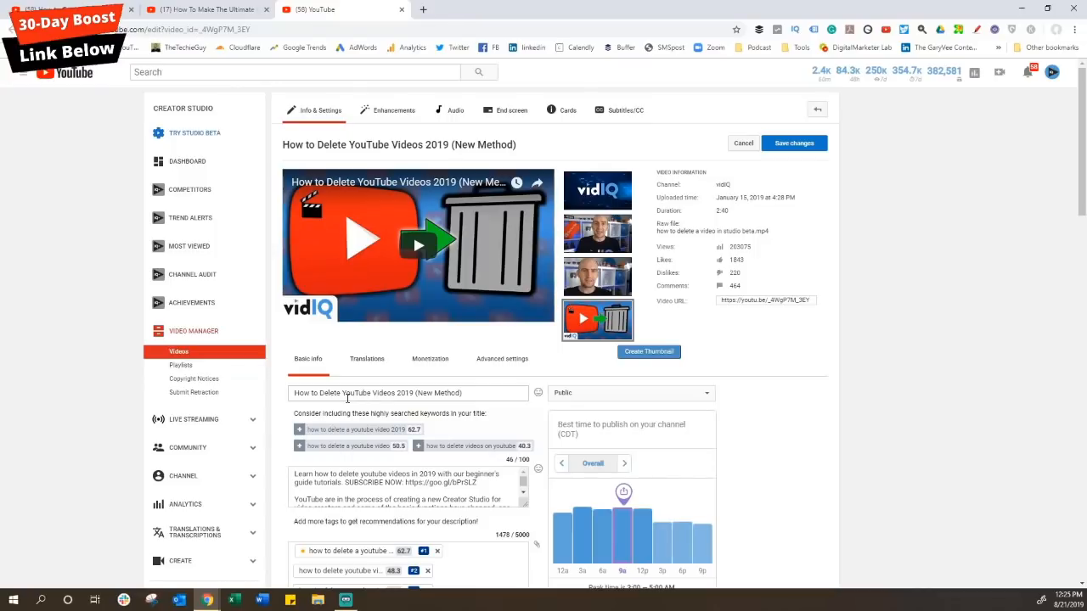
# Examine the title, suggested title keywords, description and ranked tags of the "How to Delete YouTube Videos 2019 (New Method)" video.
pyautogui.moveTo(462, 393); pyautogui.dragTo(293, 392)
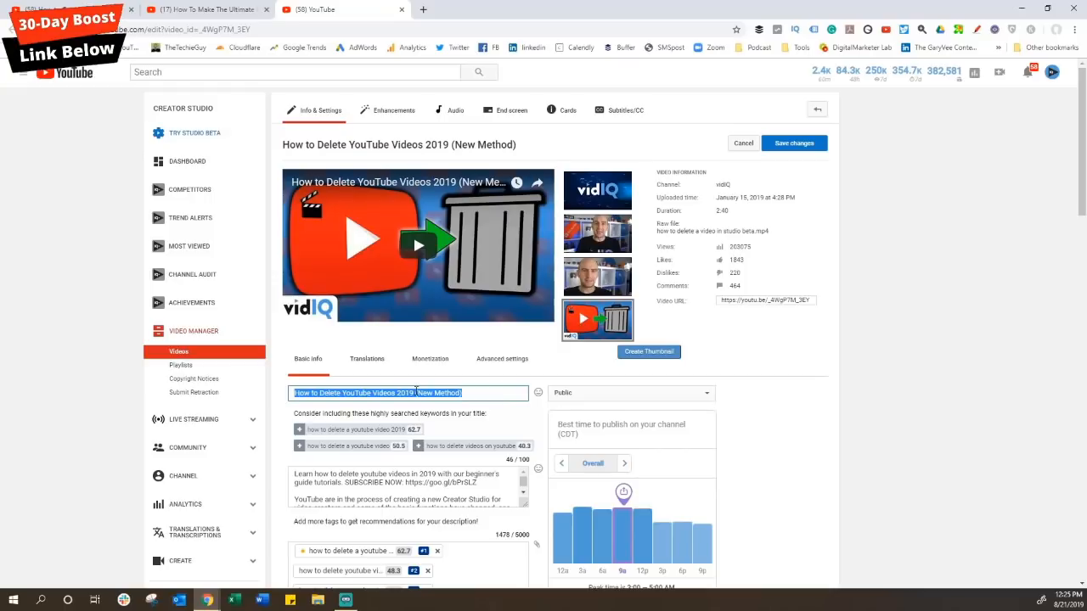
pyautogui.click(416, 392)
pyautogui.scroll(-1, 412, 399)
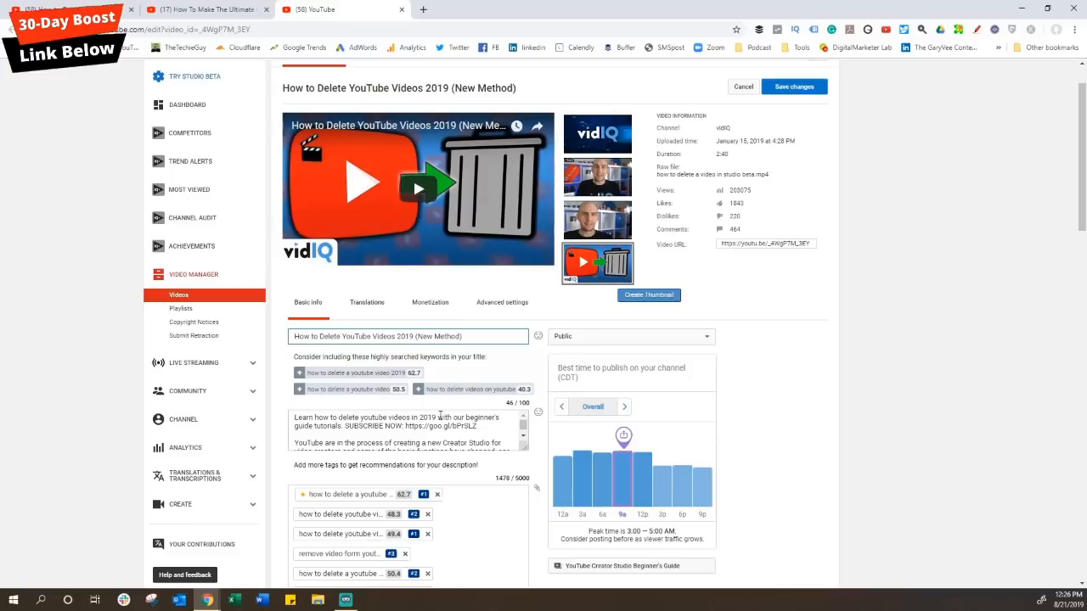
pyautogui.scroll(-2, 455, 506)
pyautogui.scroll(-2, 455, 506)
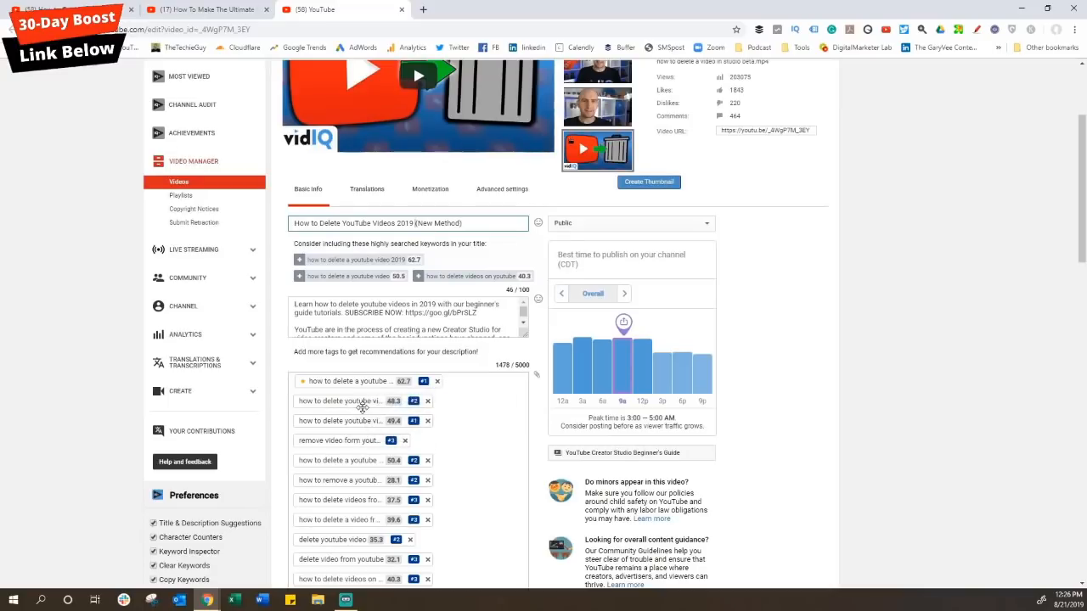
pyautogui.scroll(-4, 458, 451)
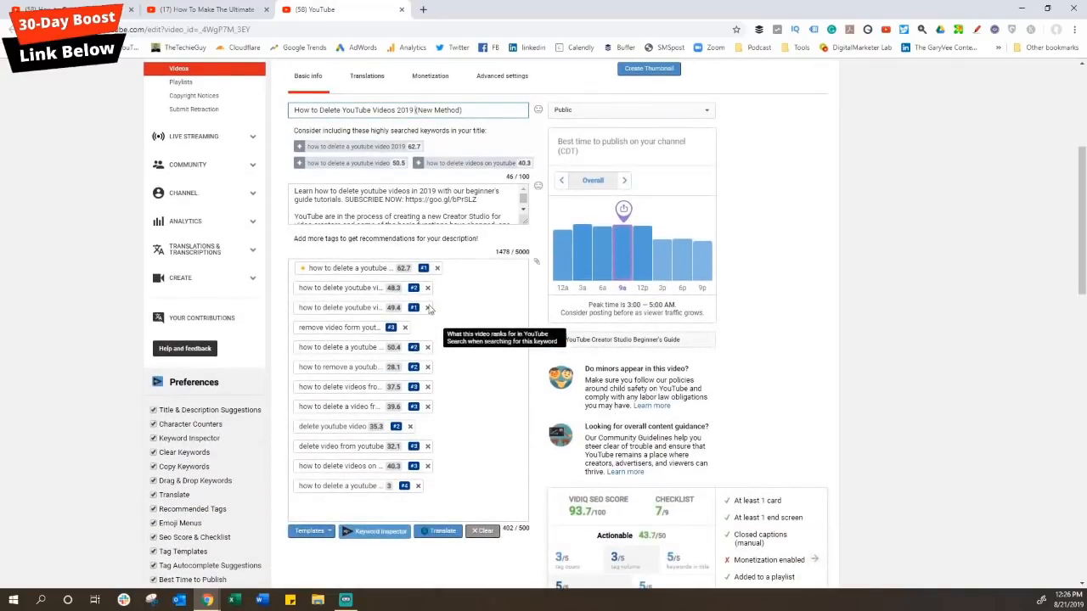
# Check the vidIQ tag suggestions for "mother's day" and add "mother's day" to the video's tags.
pyautogui.click(372, 513)
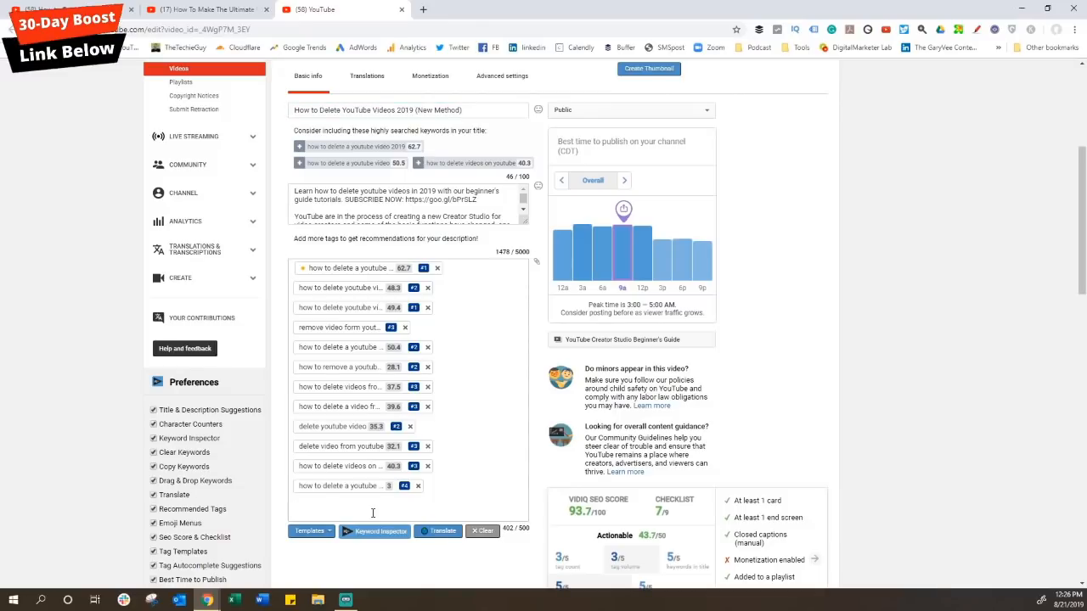
pyautogui.write('mother')
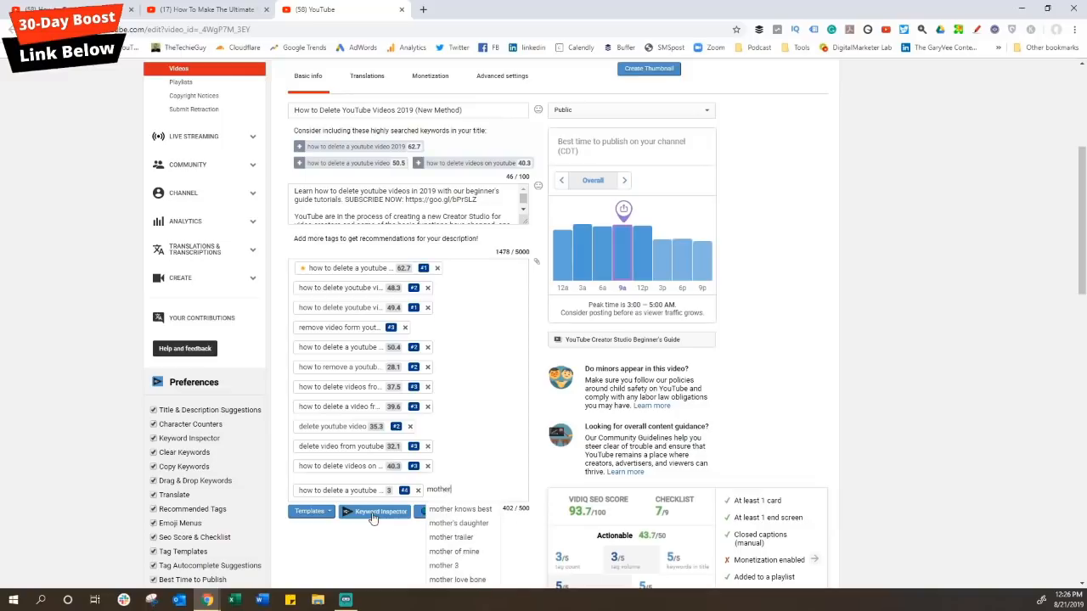
pyautogui.write("'s day")
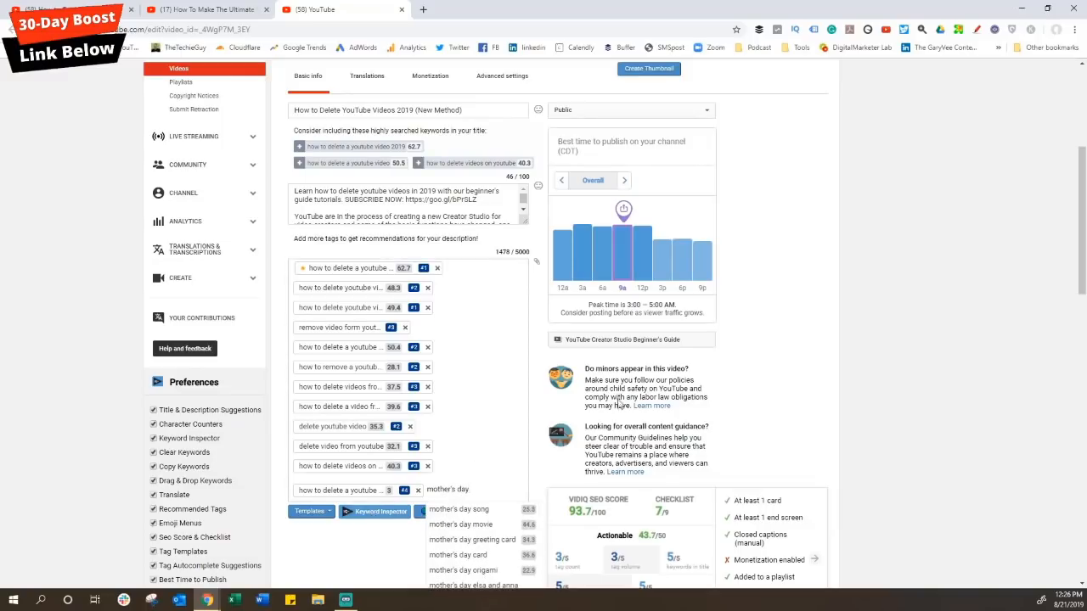
pyautogui.scroll(-3, 618, 405)
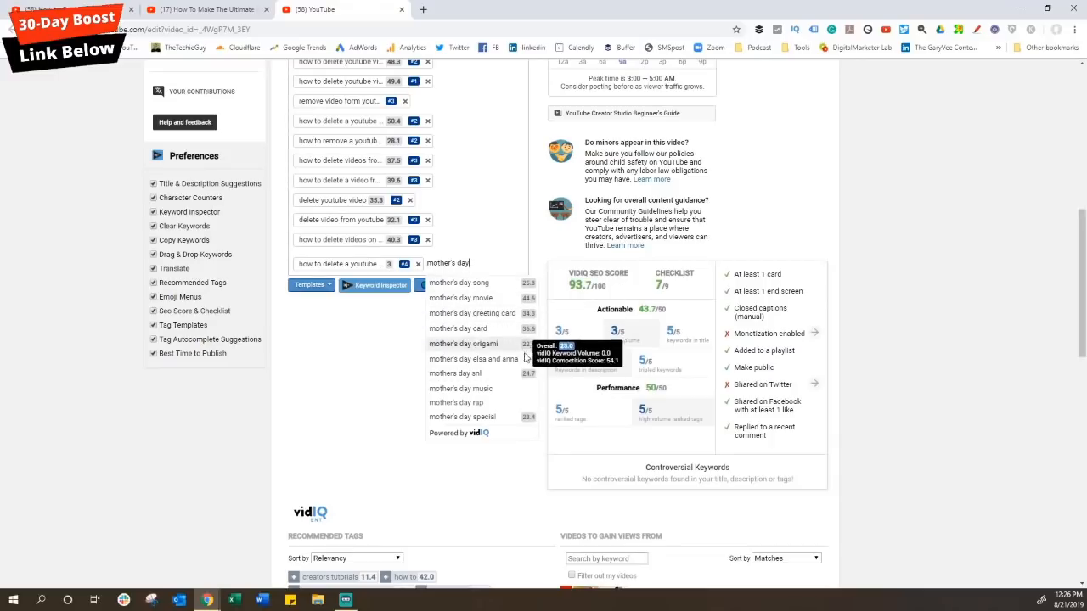
pyautogui.write(',')
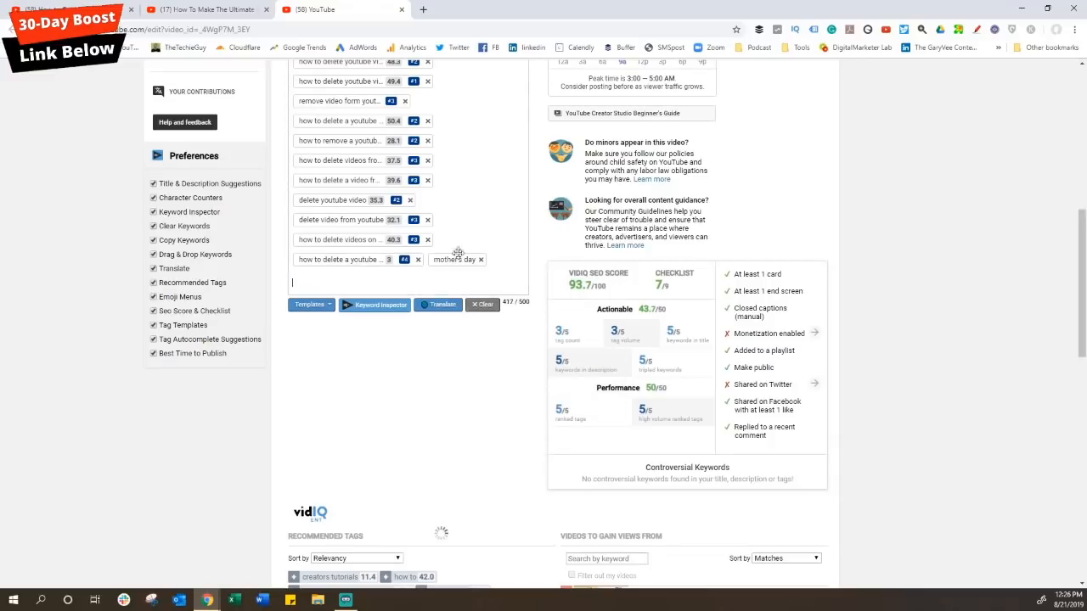
# Inspect the "mother's day" keyword, comparing its interest over the last 30 days and all time, and close the Keyword Inspector.
pyautogui.click(453, 260)
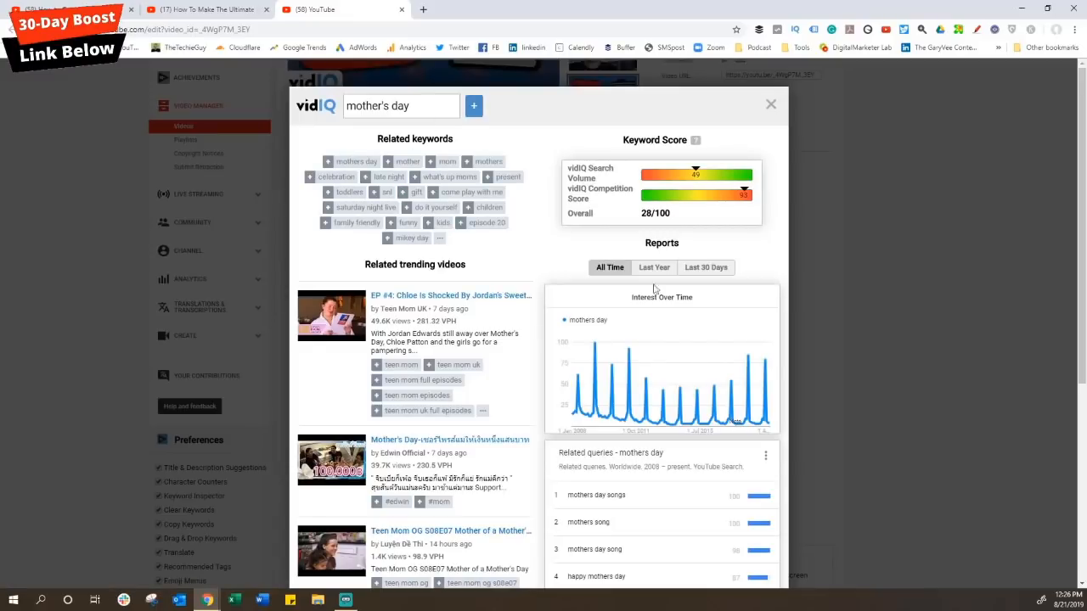
pyautogui.click(705, 268)
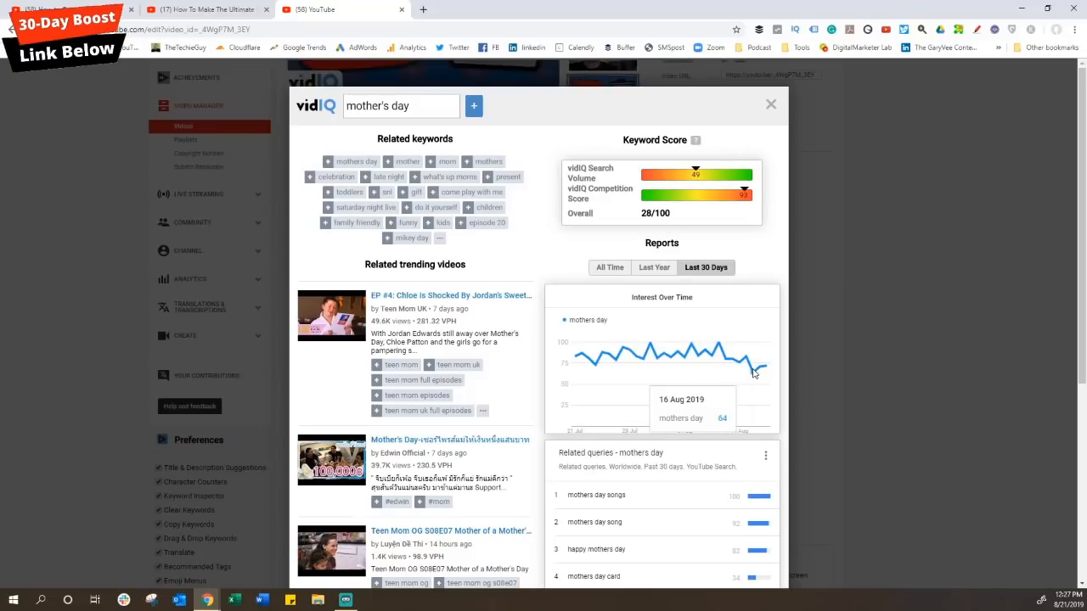
pyautogui.click(608, 270)
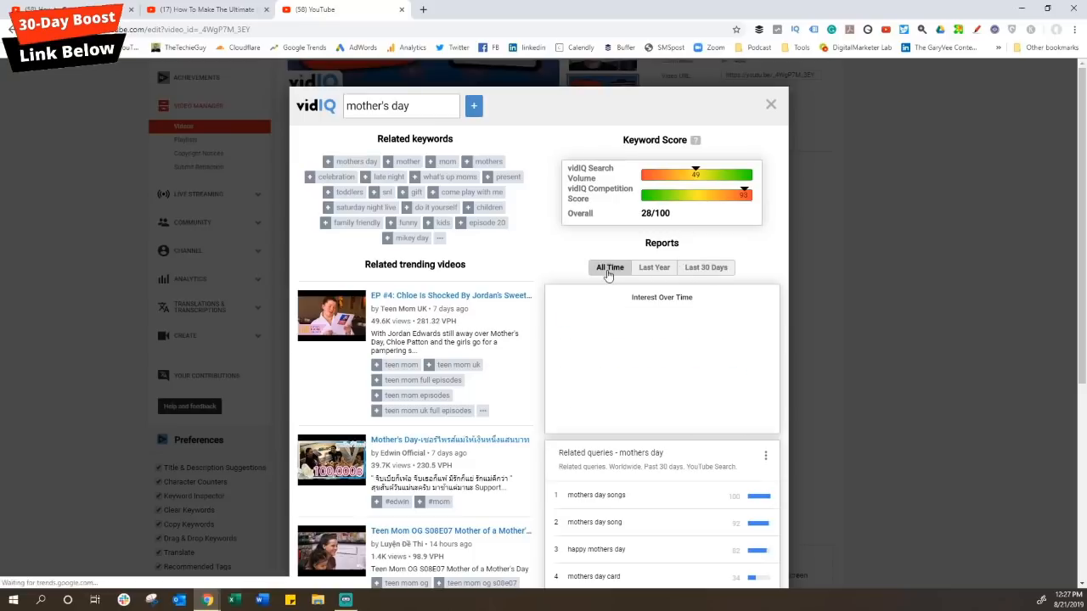
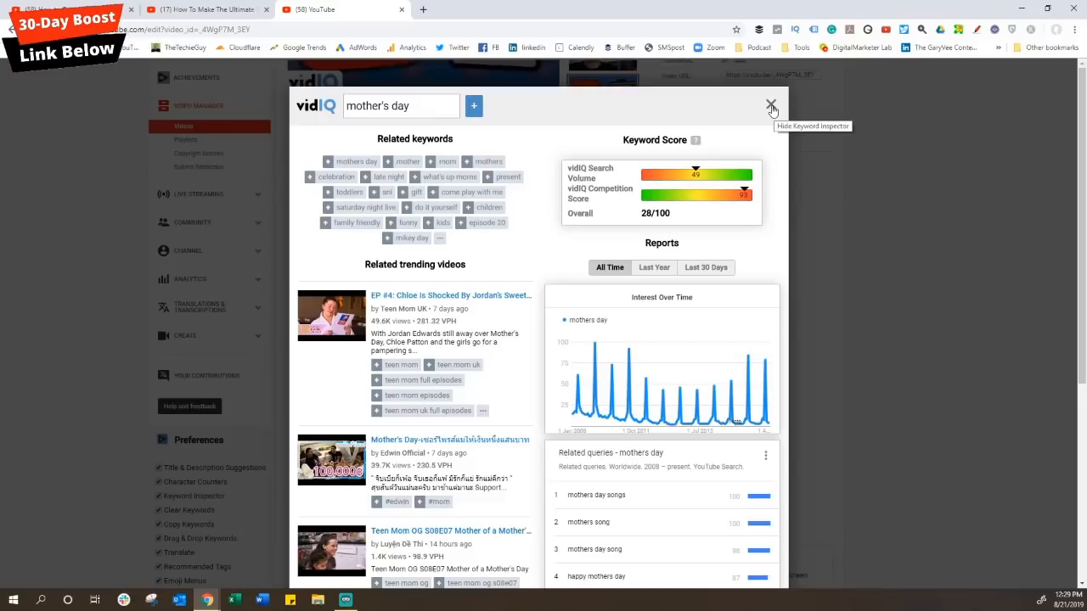
pyautogui.click(771, 107)
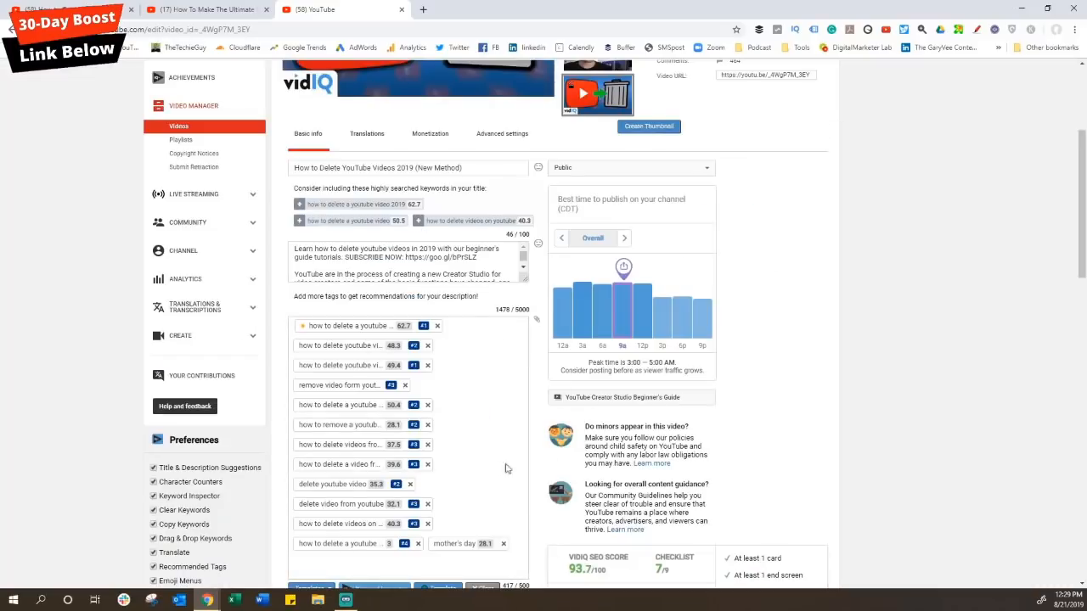
# Remove the "mother's day" tag from the video's tags.
pyautogui.scroll(-2, 498, 458)
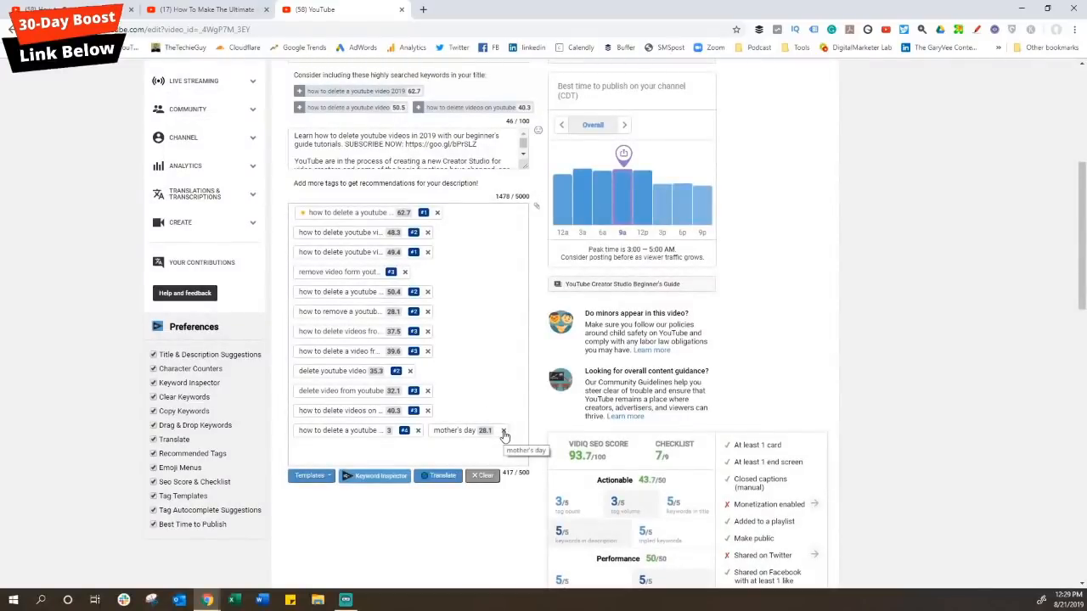
pyautogui.click(502, 432)
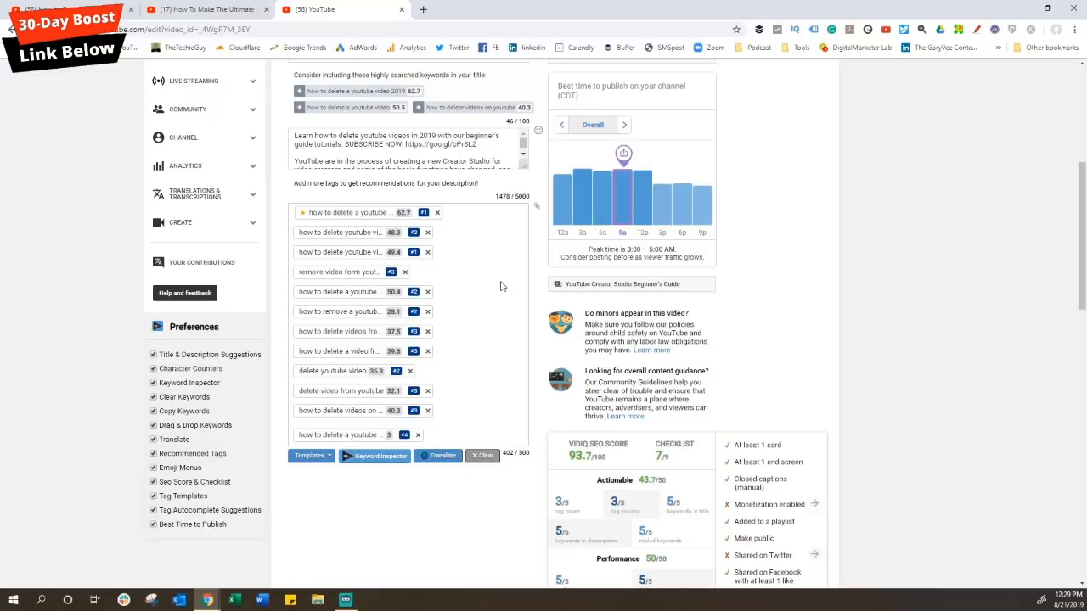
# Examine the video's vidIQ SEO score and checklist, the recommended tags and the list of videos to gain views from.
pyautogui.scroll(-3, 822, 316)
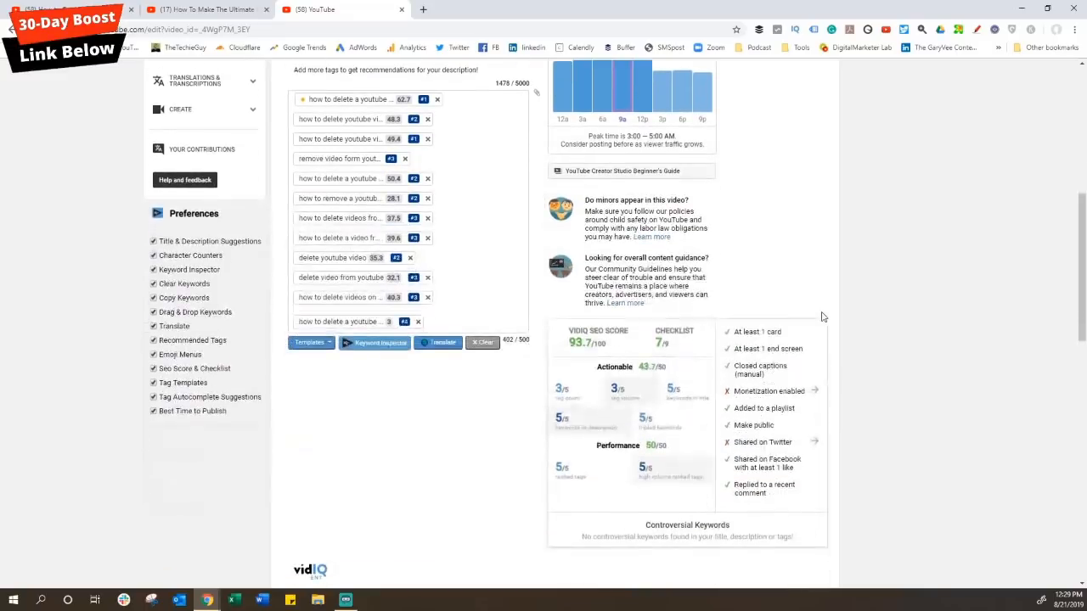
pyautogui.scroll(-1, 822, 317)
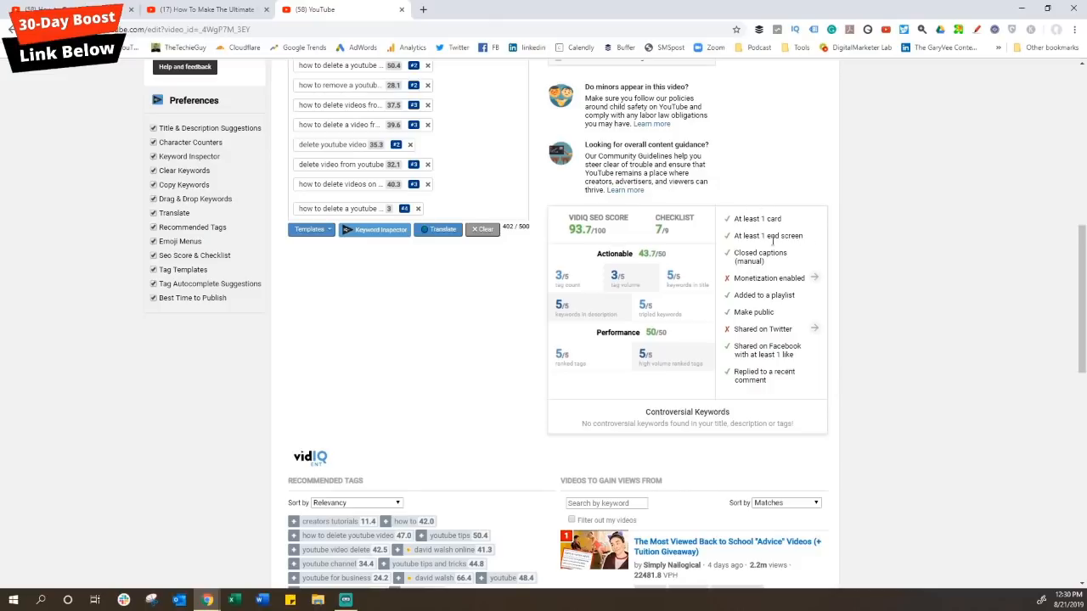
pyautogui.scroll(-2, 810, 316)
pyautogui.scroll(-2, 810, 319)
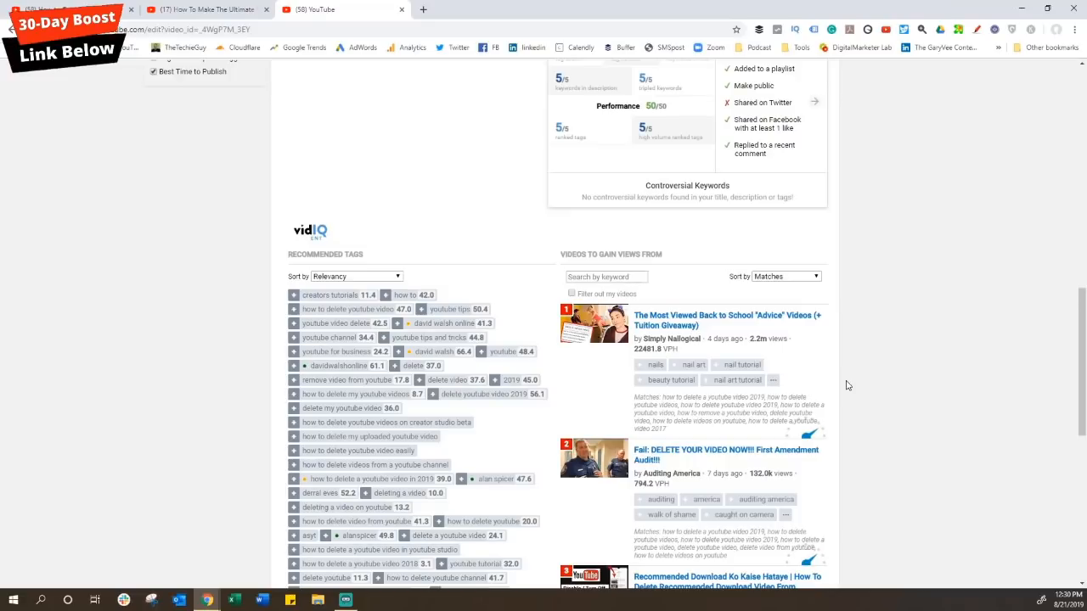
pyautogui.scroll(5, 845, 385)
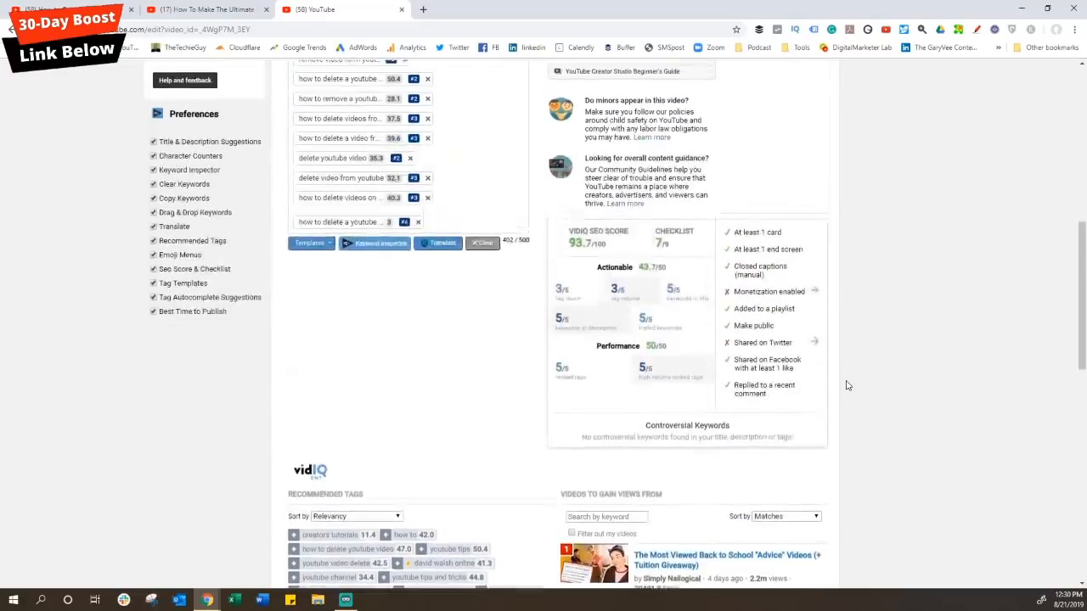
pyautogui.scroll(-3, 846, 386)
pyautogui.scroll(-2, 846, 386)
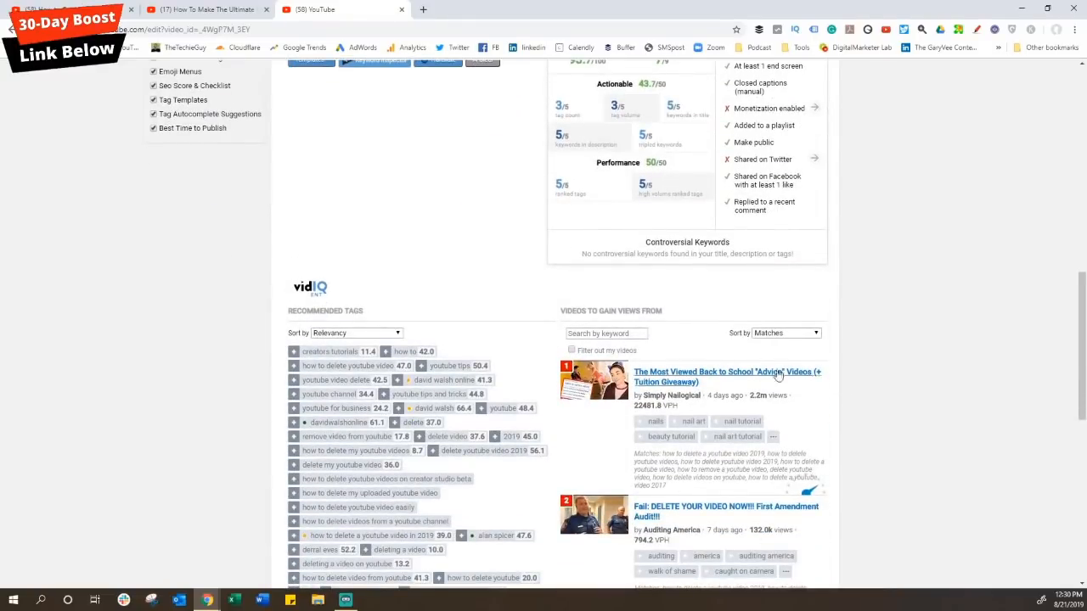
pyautogui.scroll(-1, 840, 382)
pyautogui.scroll(-4, 841, 381)
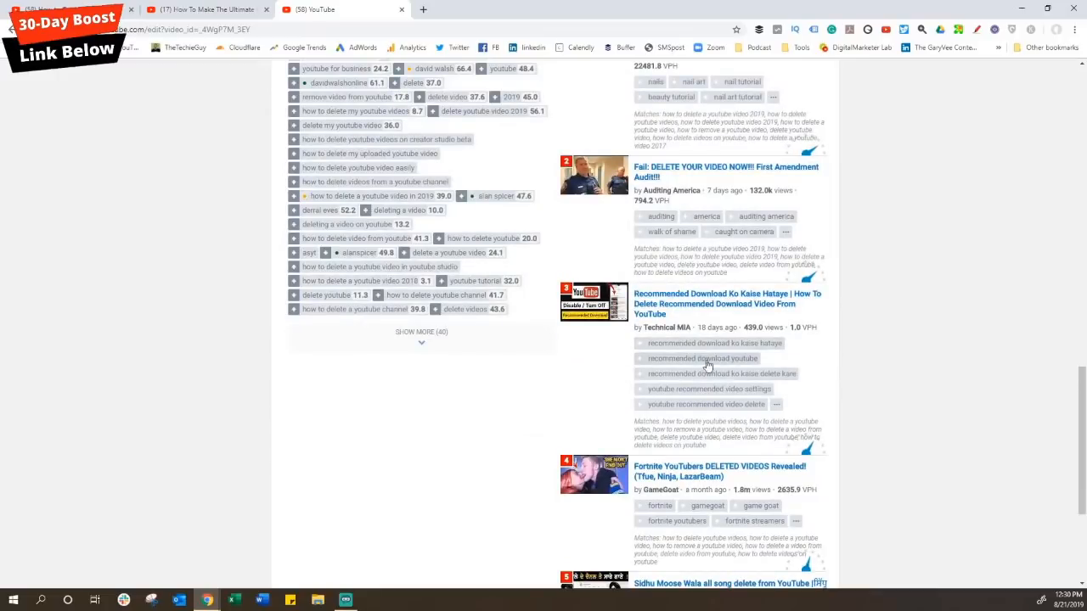
# Review the channel's overall best time to publish and show the chart for Mondays.
pyautogui.scroll(10, 688, 418)
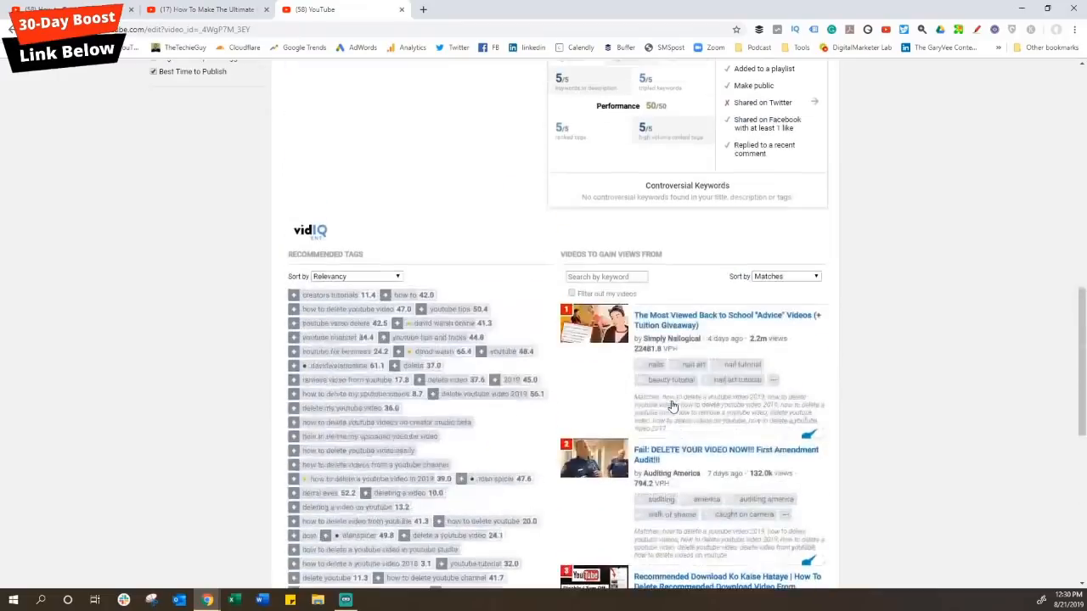
pyautogui.scroll(2, 510, 263)
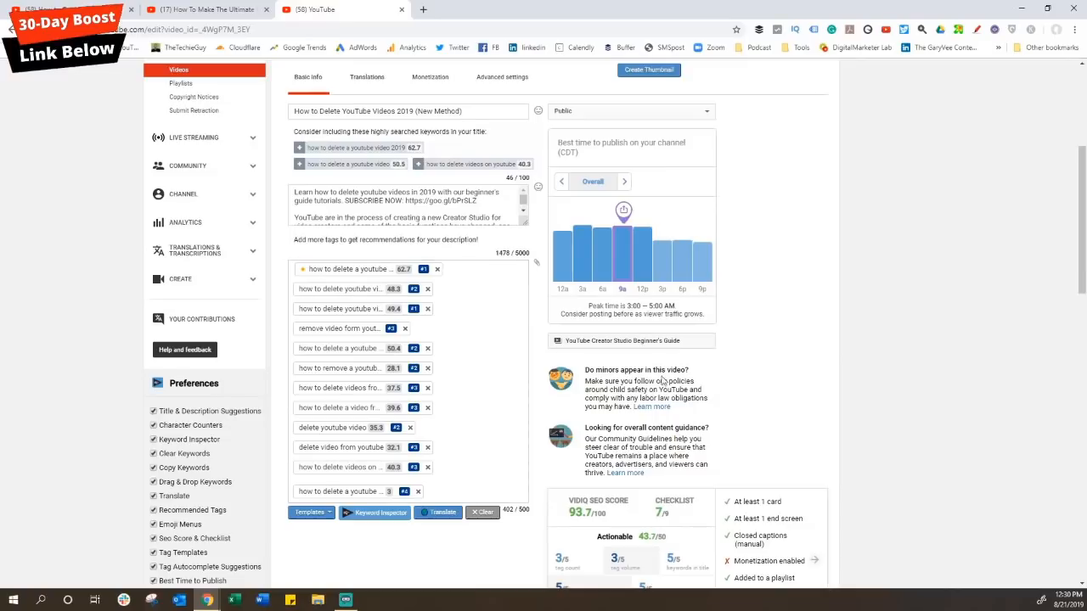
pyautogui.scroll(2, 735, 378)
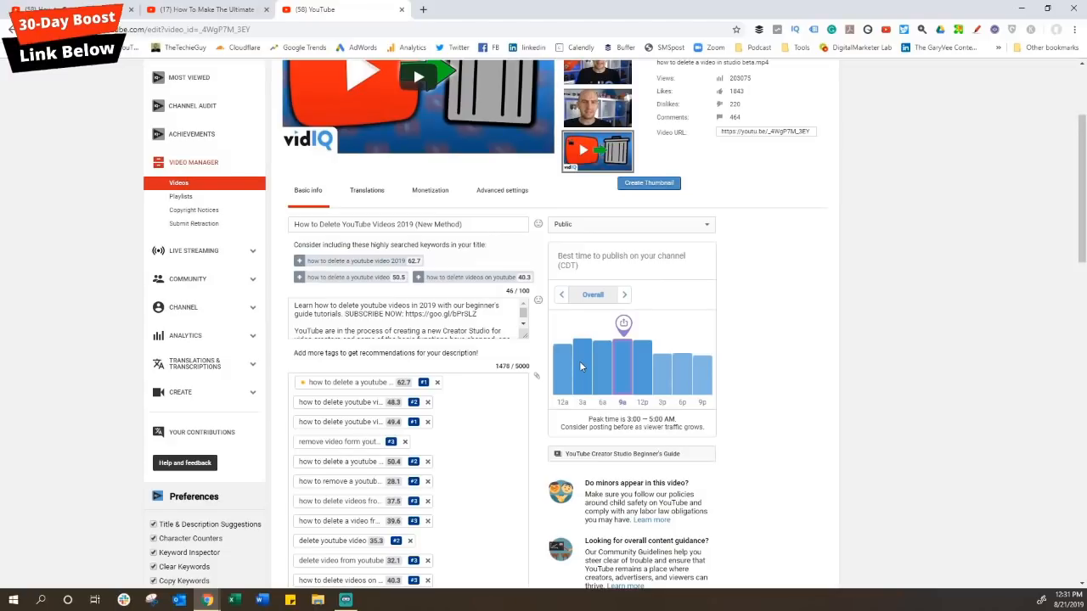
pyautogui.click(624, 296)
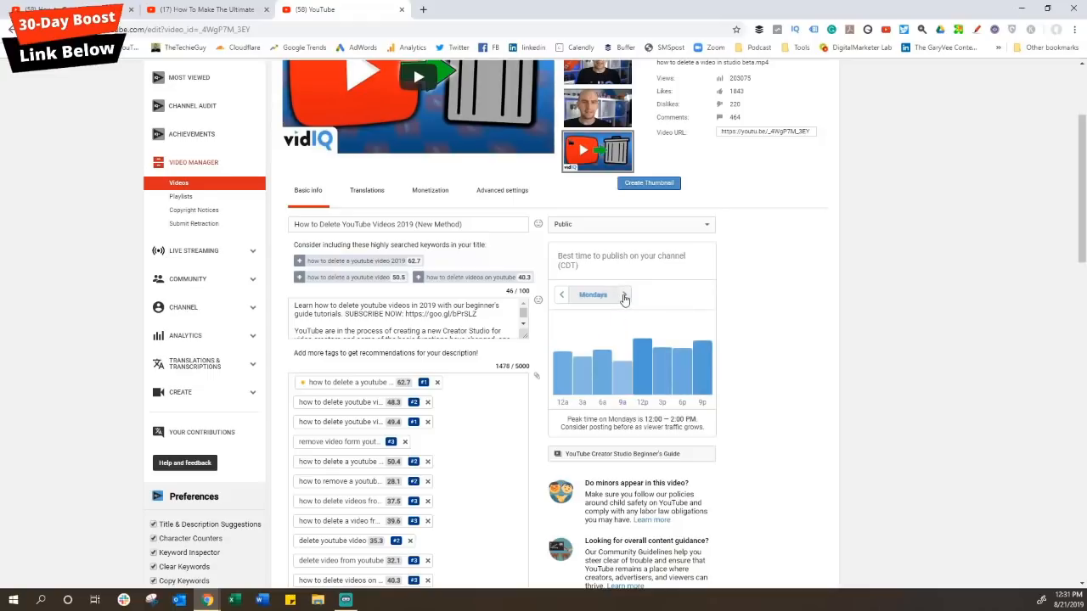
# Review the channel's best time to publish for each remaining day of the week, finishing on the Tuesdays chart.
pyautogui.click(624, 296)
pyautogui.click(624, 297)
pyautogui.click(624, 296)
pyautogui.click(624, 296)
pyautogui.click(624, 296)
pyautogui.click(624, 296)
pyautogui.click(624, 296)
pyautogui.click(624, 296)
pyautogui.click(624, 297)
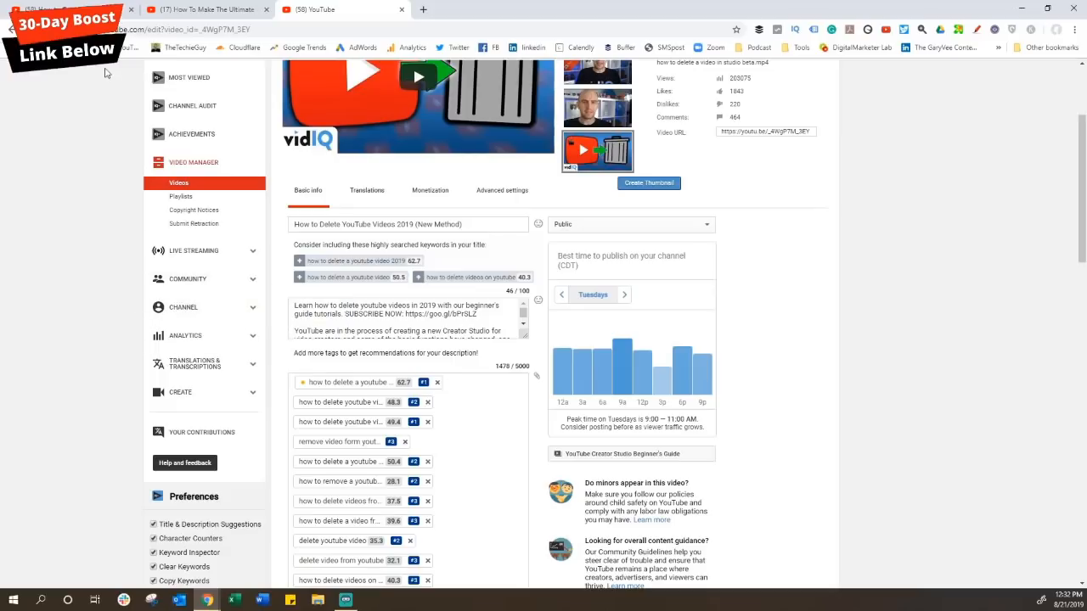
# Open the Channel Audit and examine the month-over-month figures and the Content to Double Down On section, down to the card click rates.
pyautogui.scroll(2, 106, 292)
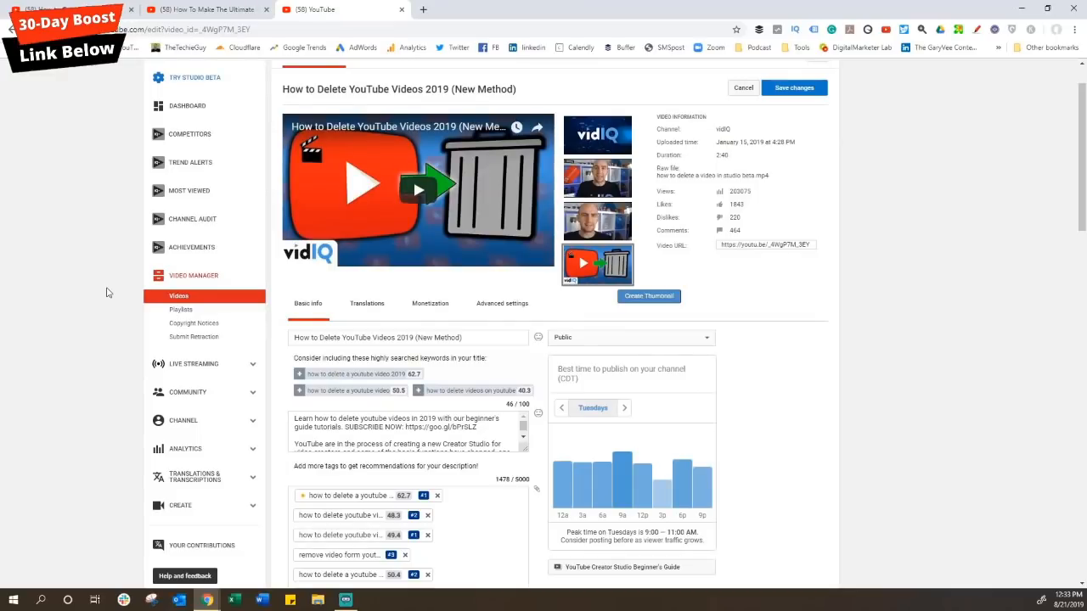
pyautogui.click(193, 220)
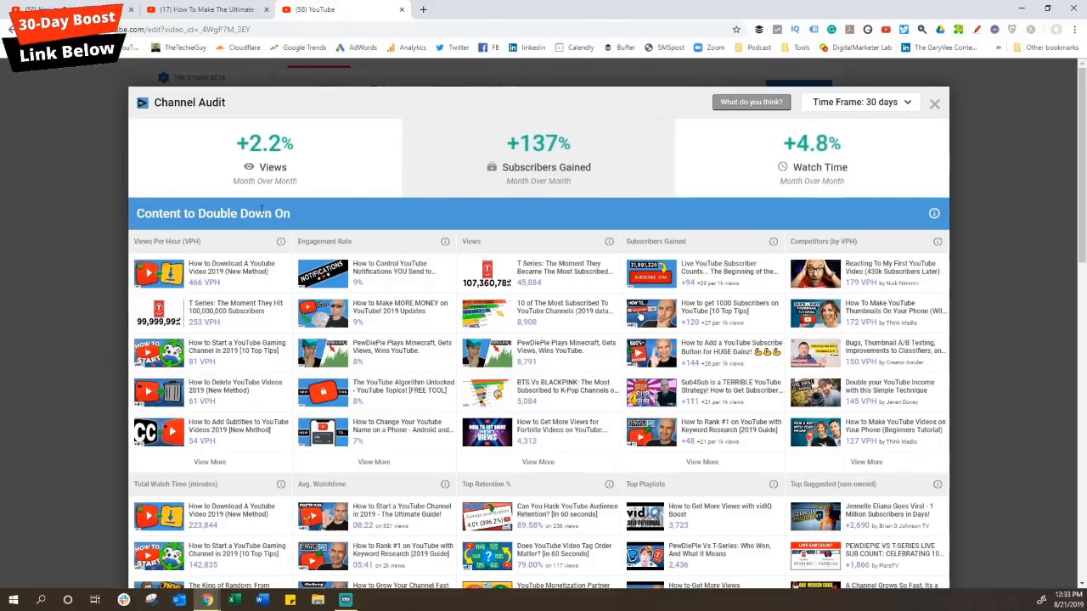
pyautogui.moveTo(527, 187)
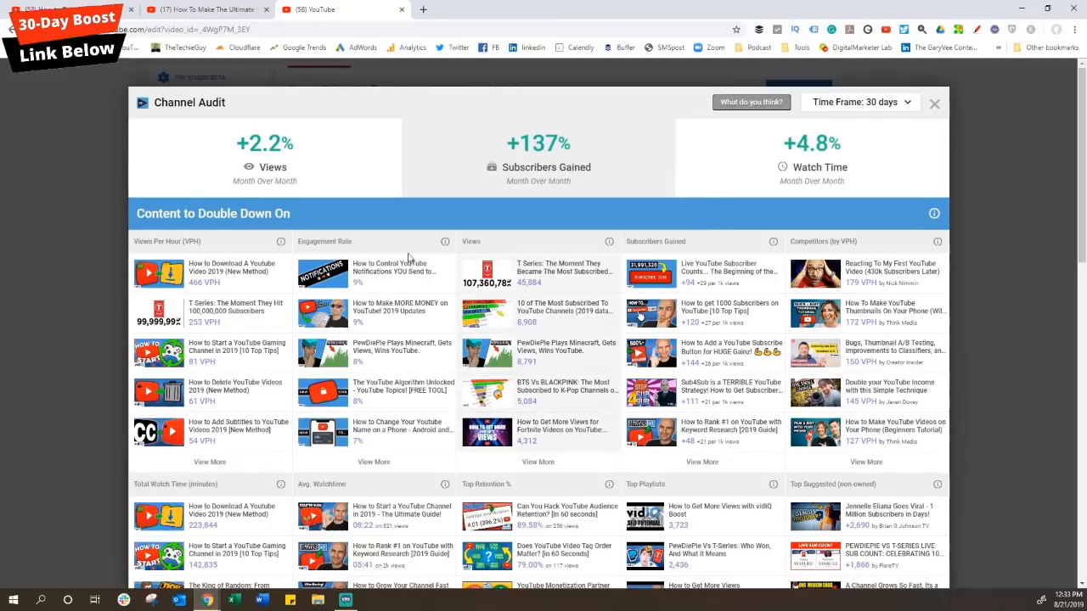
pyautogui.moveTo(199, 212); pyautogui.dragTo(296, 213)
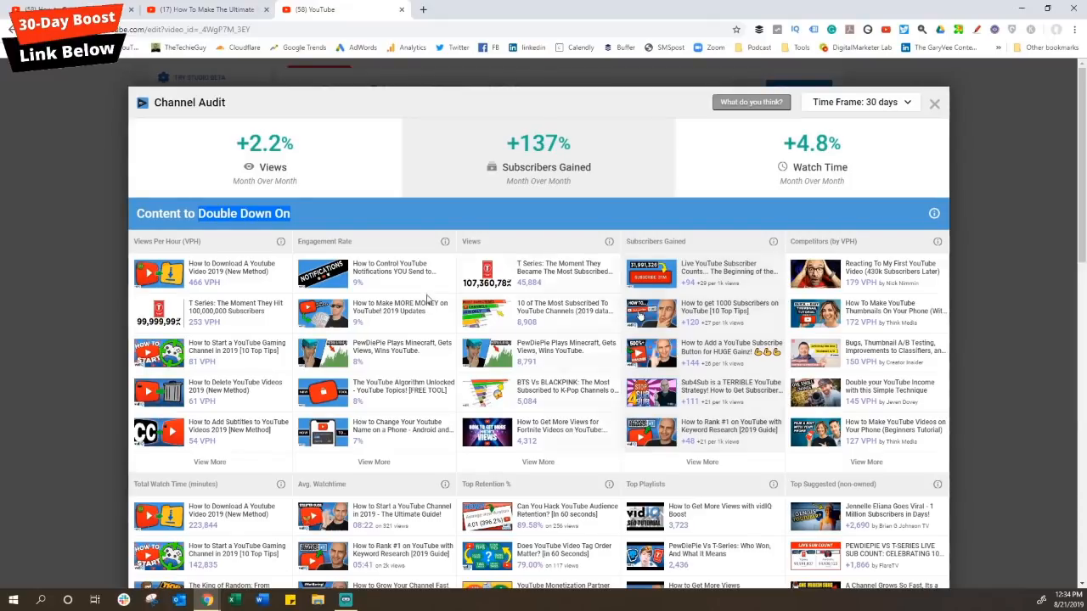
pyautogui.scroll(-2, 670, 336)
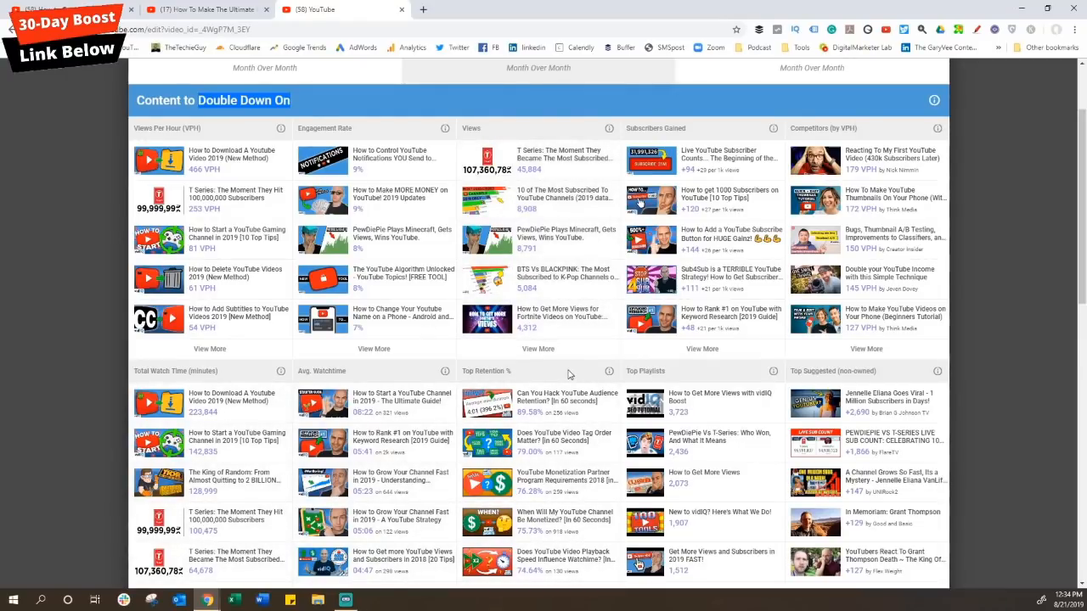
pyautogui.scroll(-3, 569, 374)
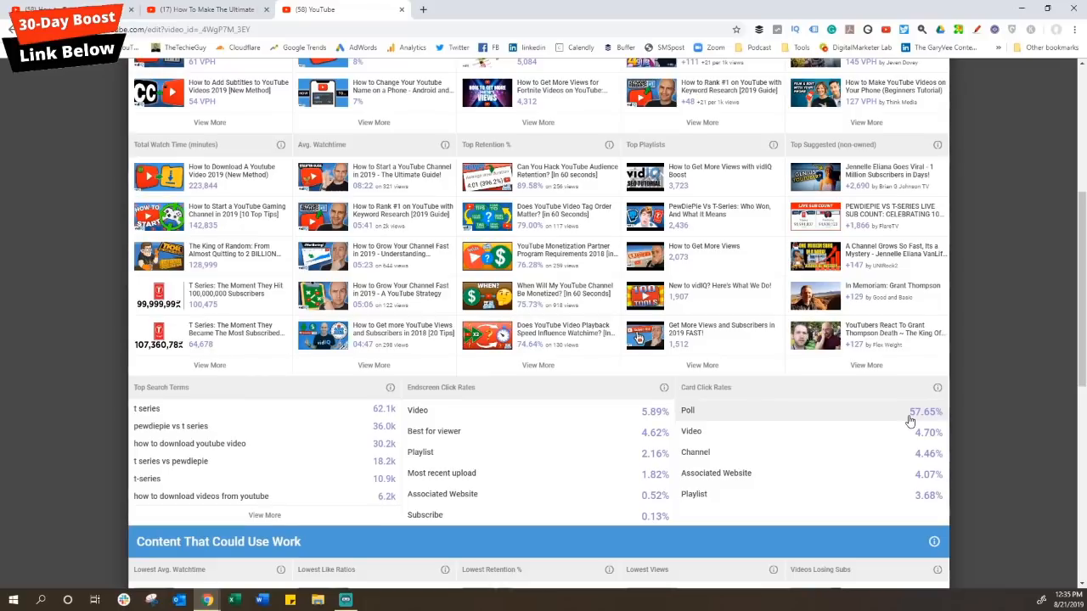
pyautogui.scroll(3, 399, 238)
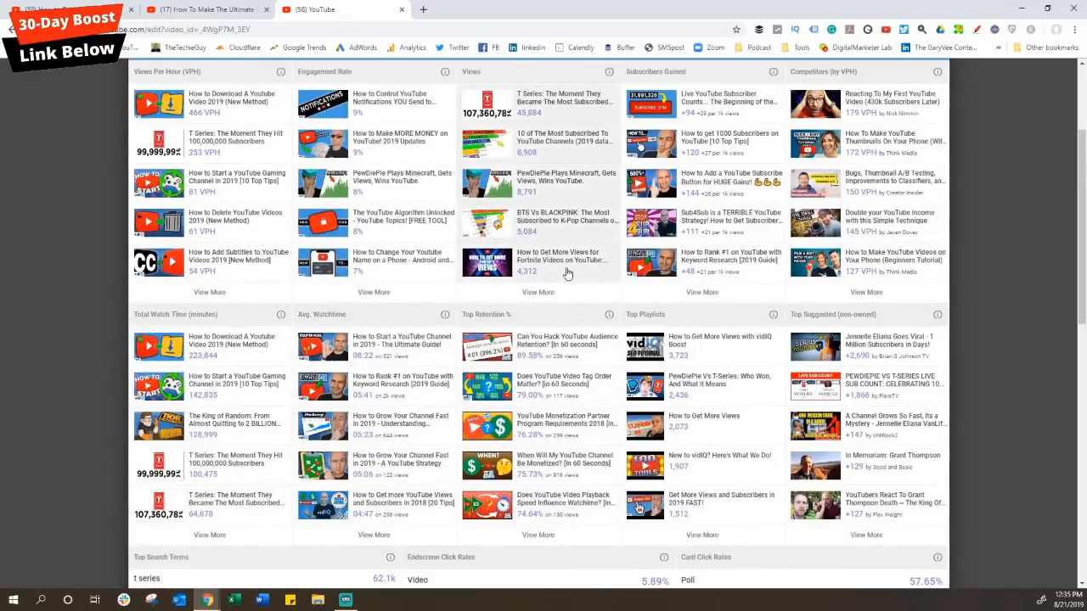
# Examine the Content That Could Use Work section of the audit and compare it with the Content to Double Down On lists.
pyautogui.scroll(-5, 467, 323)
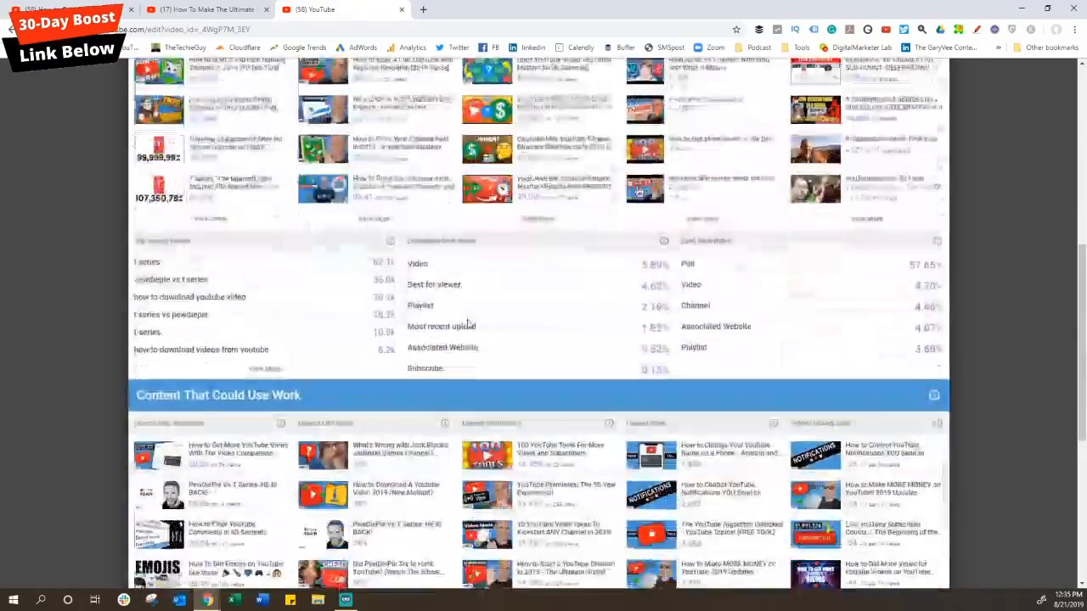
pyautogui.scroll(-1, 352, 297)
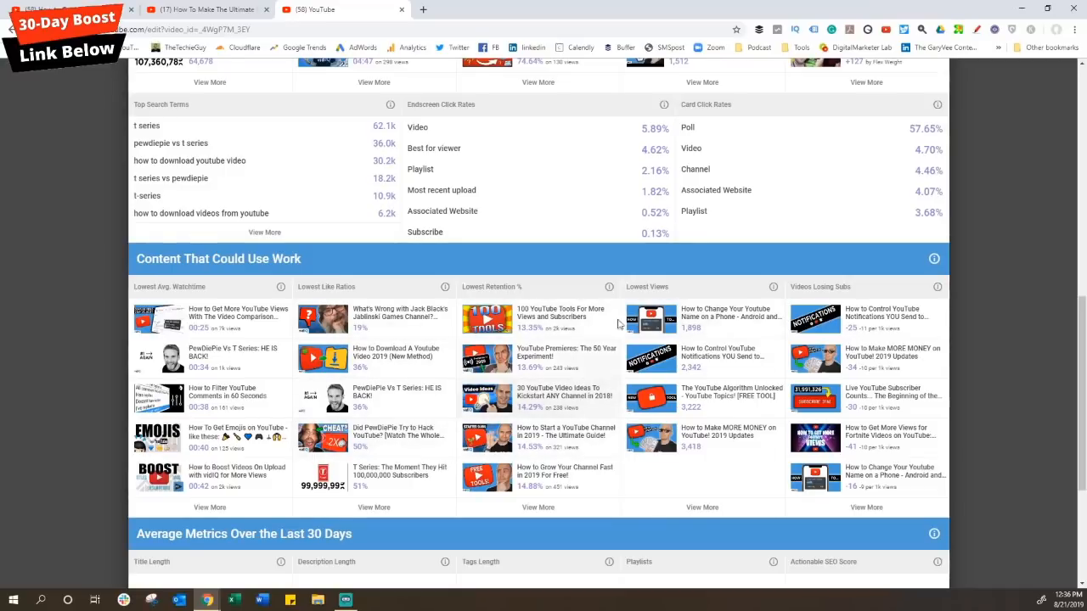
pyautogui.scroll(4, 436, 466)
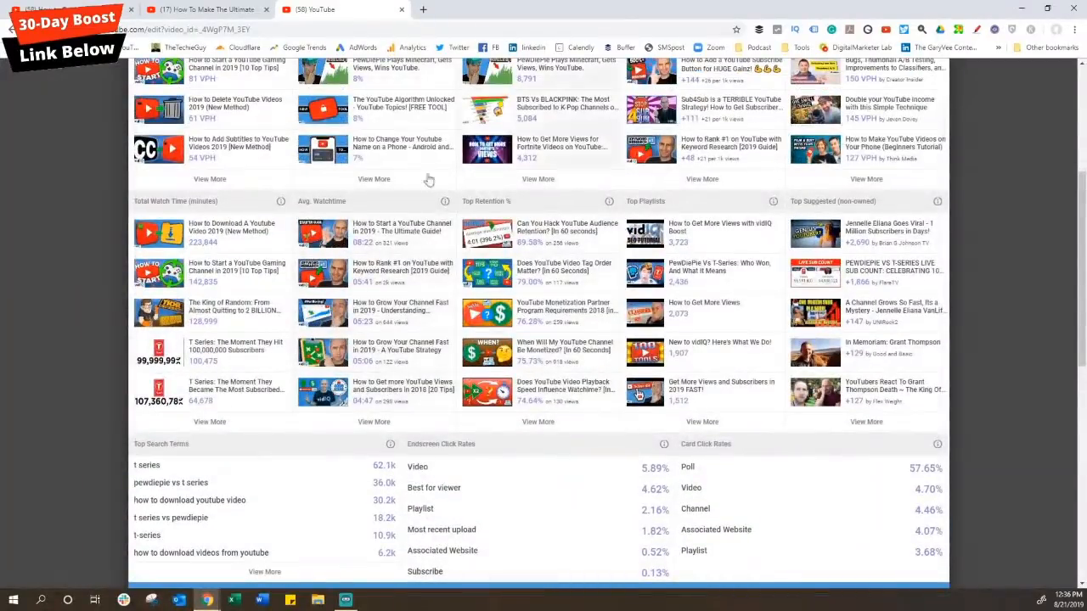
pyautogui.scroll(-1, 455, 314)
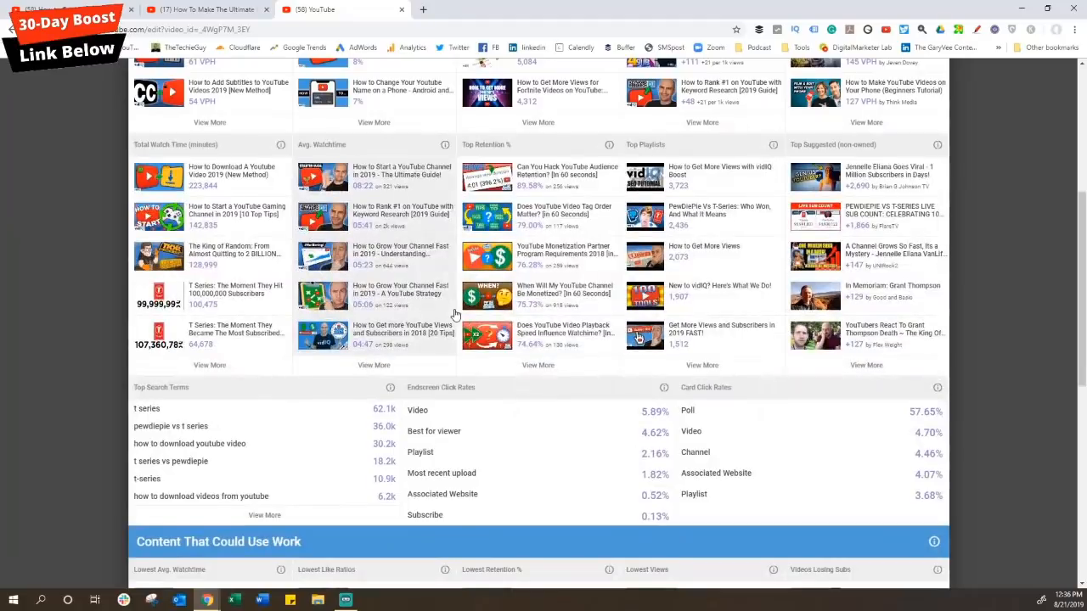
pyautogui.scroll(-2, 455, 314)
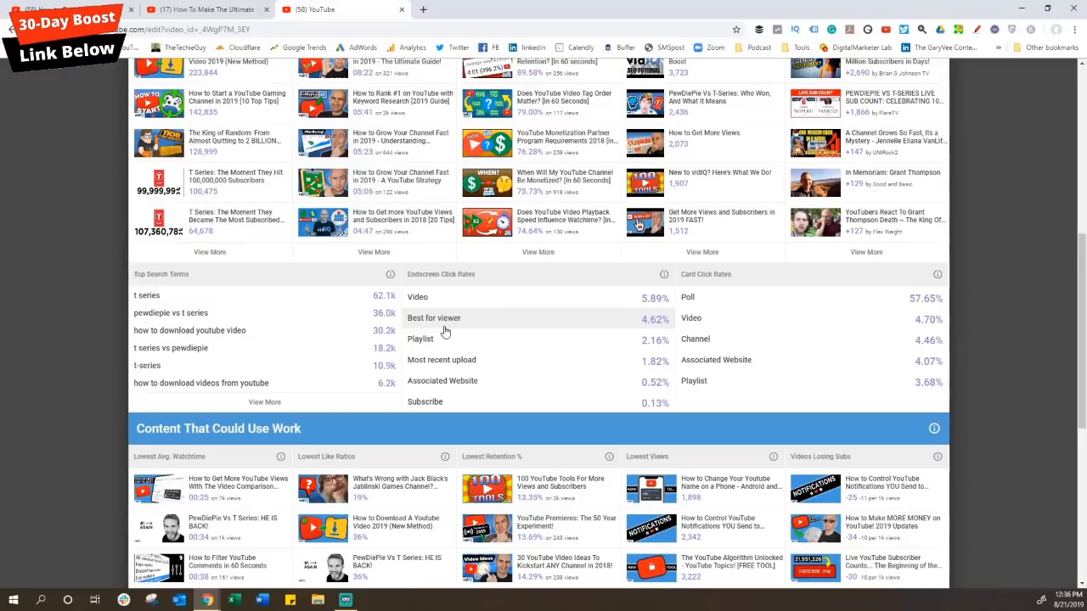
pyautogui.scroll(-1, 454, 316)
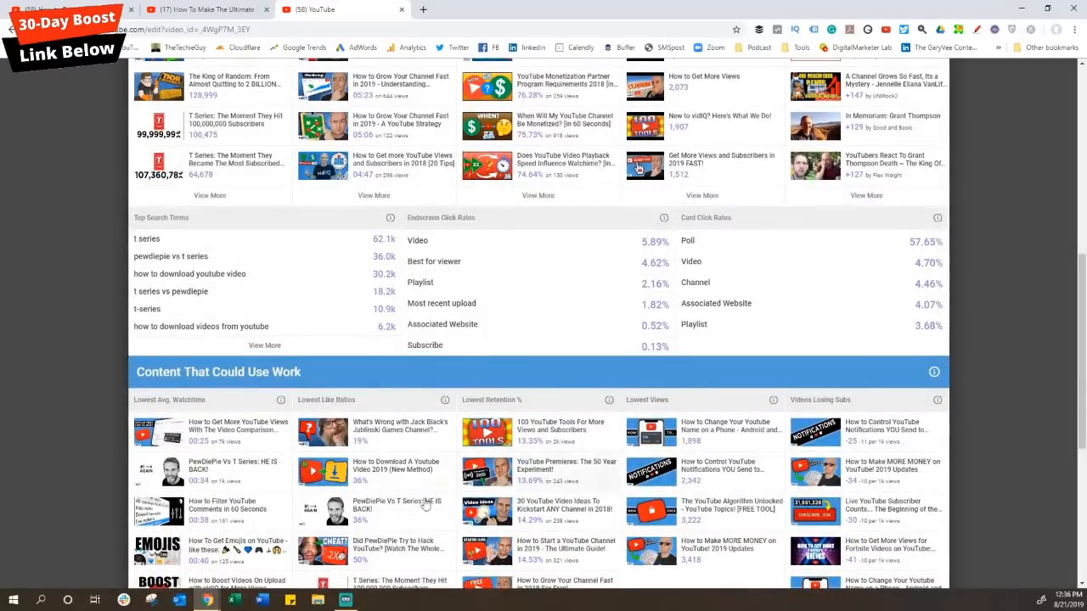
pyautogui.scroll(5, 446, 495)
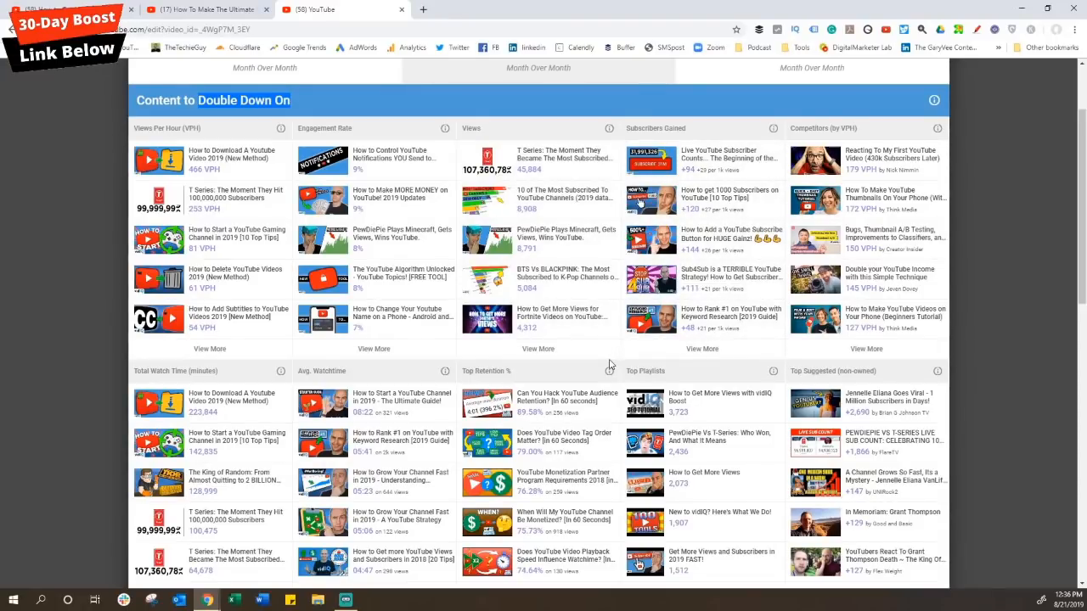
pyautogui.scroll(-5, 610, 365)
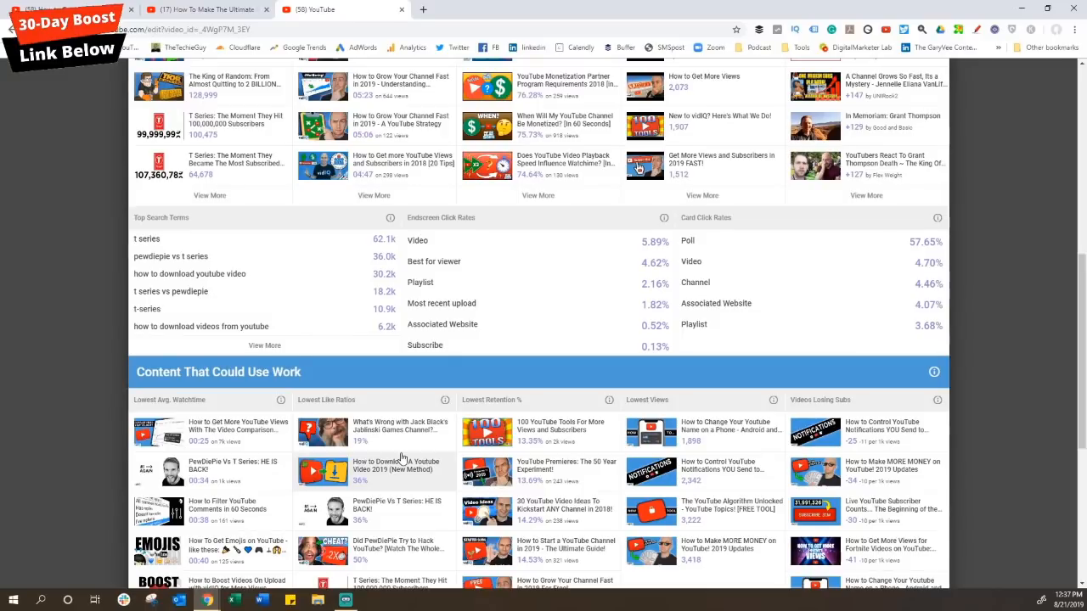
# Review Average Metrics Over the Last 30 Days and Items to Improve Upon, including Videos Without Endscreens, and close the Channel Audit.
pyautogui.scroll(-4, 408, 457)
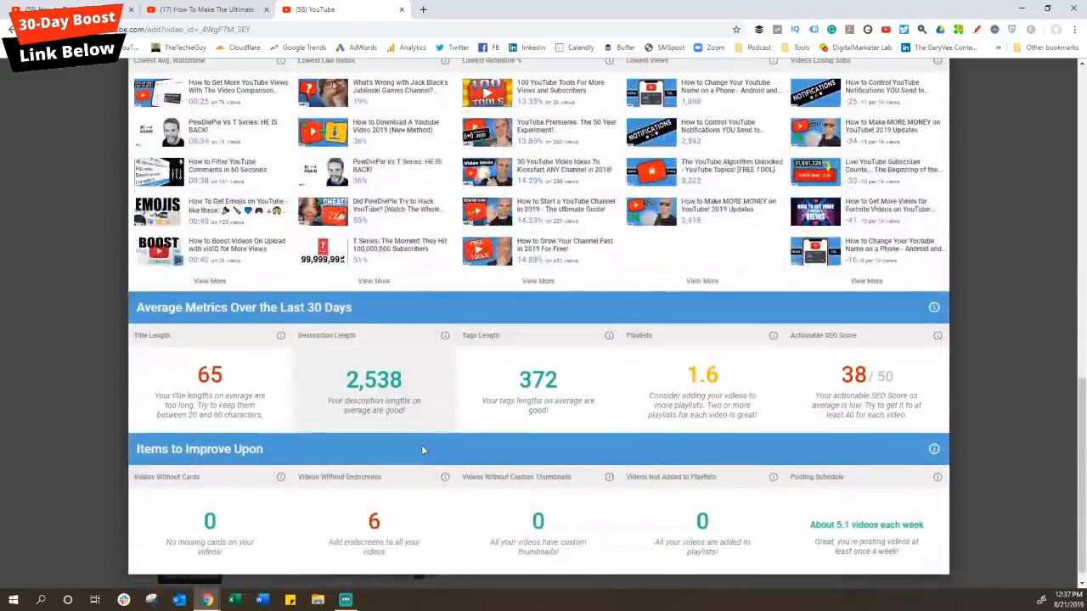
pyautogui.scroll(-1, 423, 451)
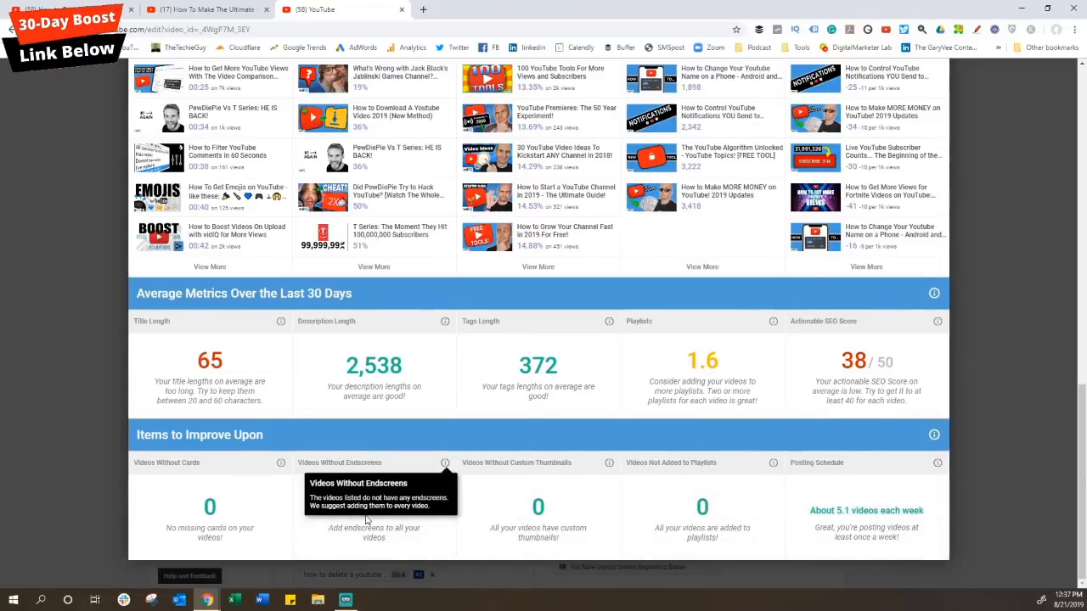
pyautogui.scroll(10, 551, 357)
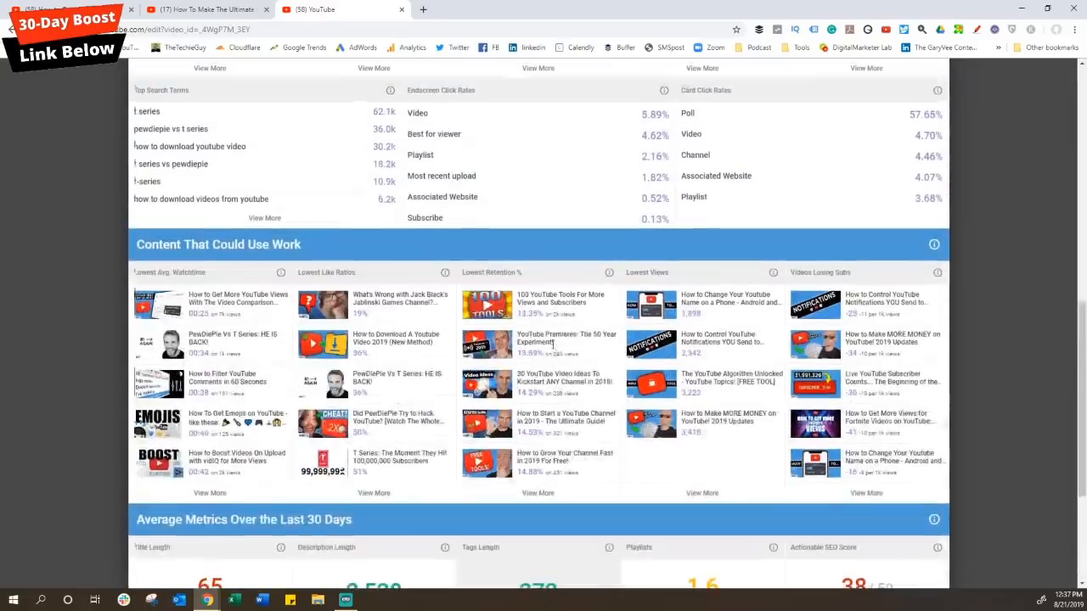
pyautogui.scroll(2, 547, 361)
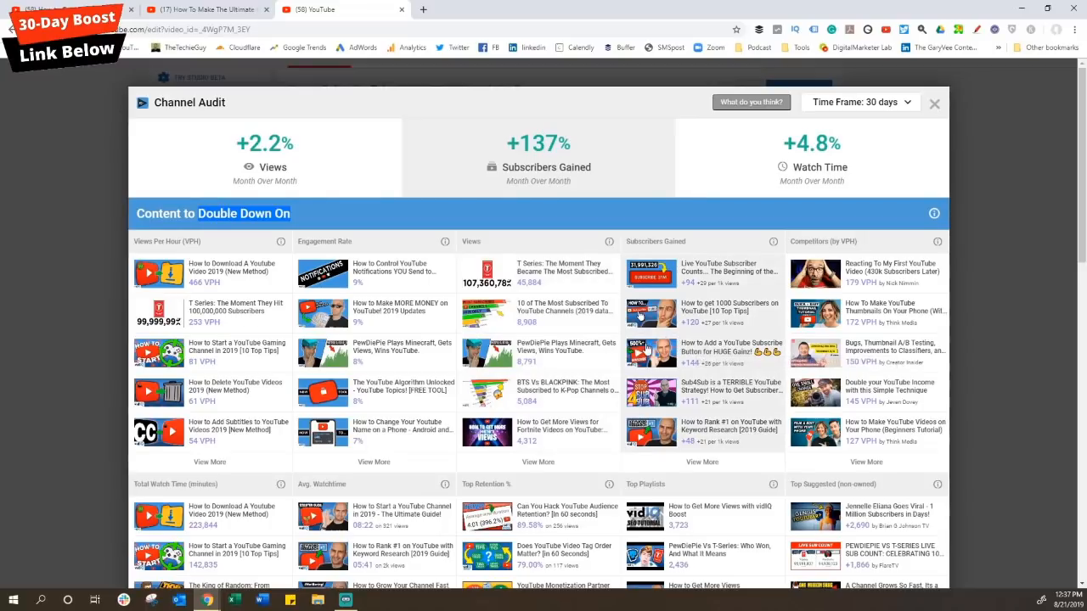
pyautogui.click(934, 104)
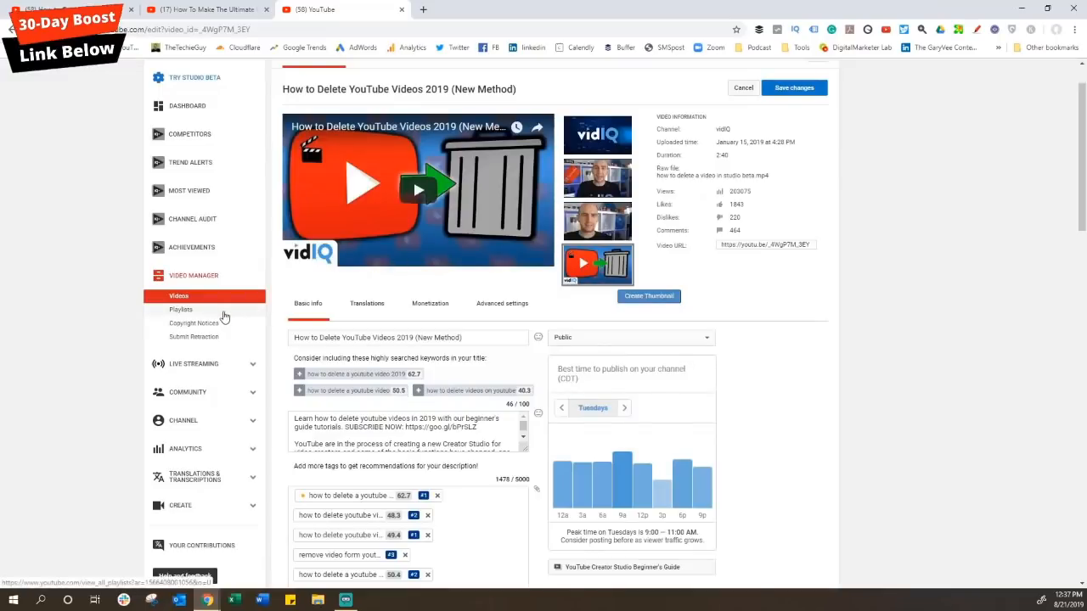
# Open Achievements, view the certificate for the 350K subscribers milestone, and return to review the key achievements and top performing months.
pyautogui.click(203, 247)
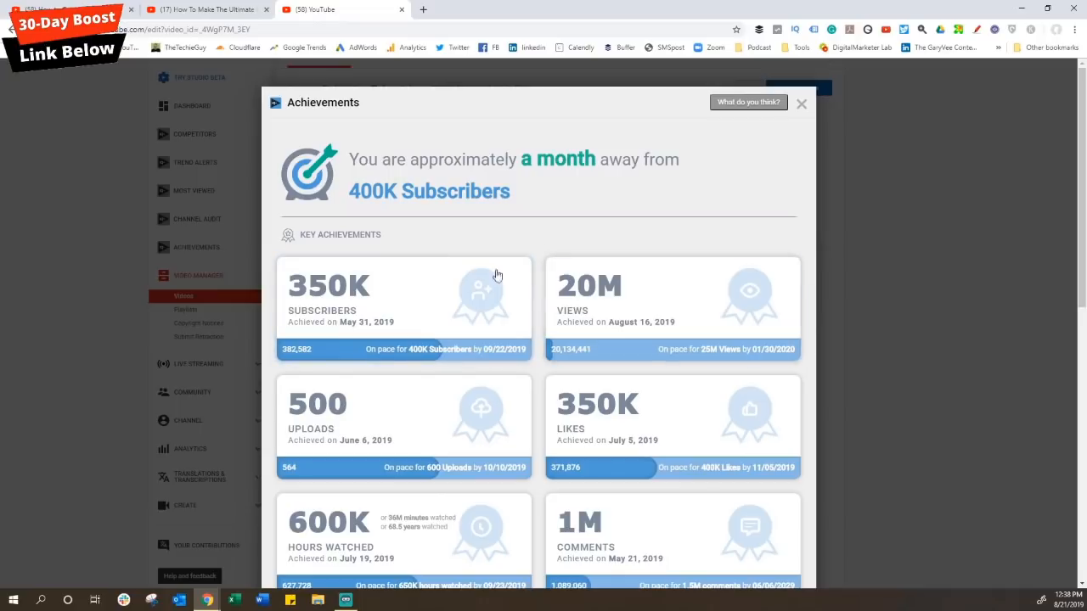
pyautogui.click(467, 310)
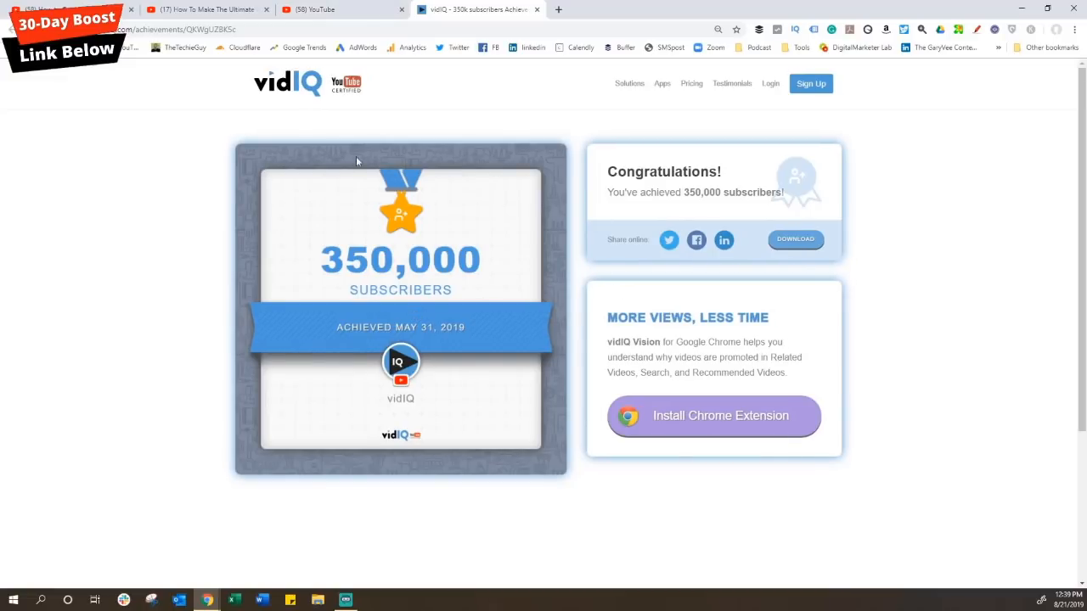
pyautogui.click(328, 11)
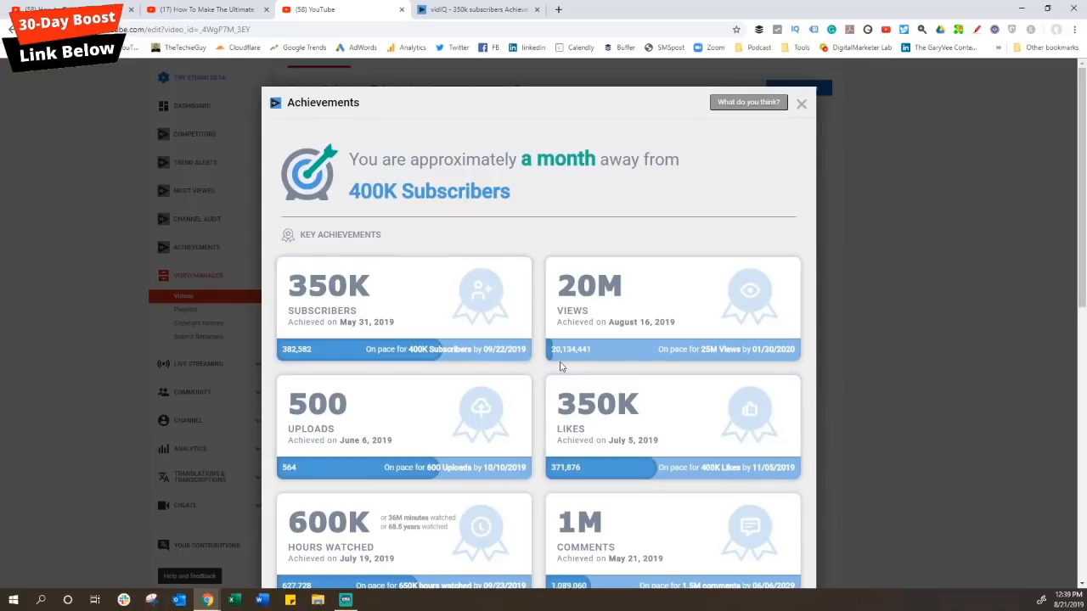
pyautogui.scroll(-2, 544, 405)
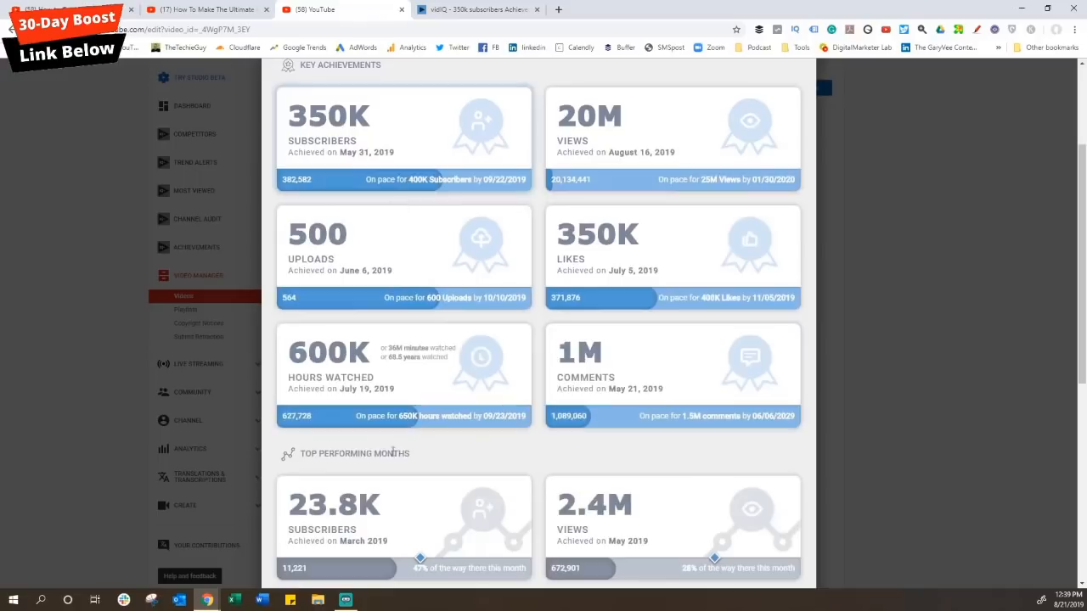